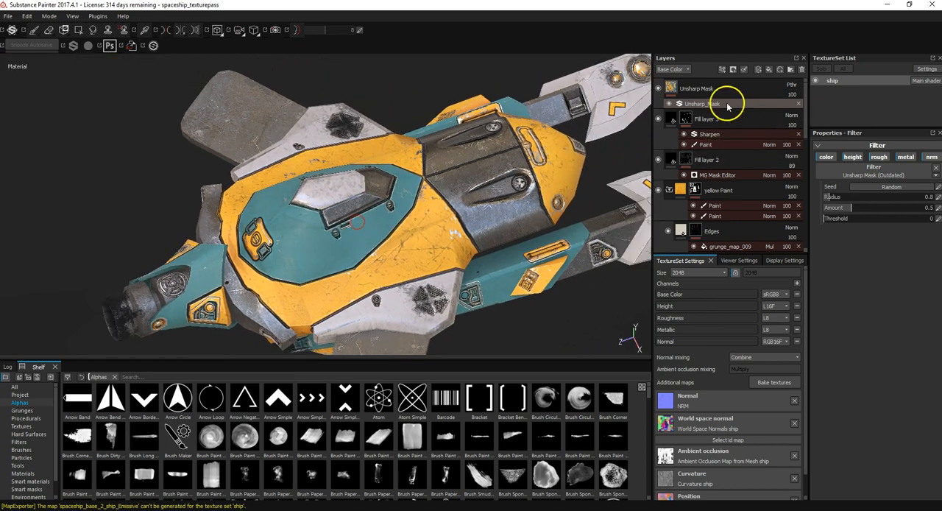
Step: Add a fill layer at the top of the layer stack and set its base color to black
left_click(769, 70)
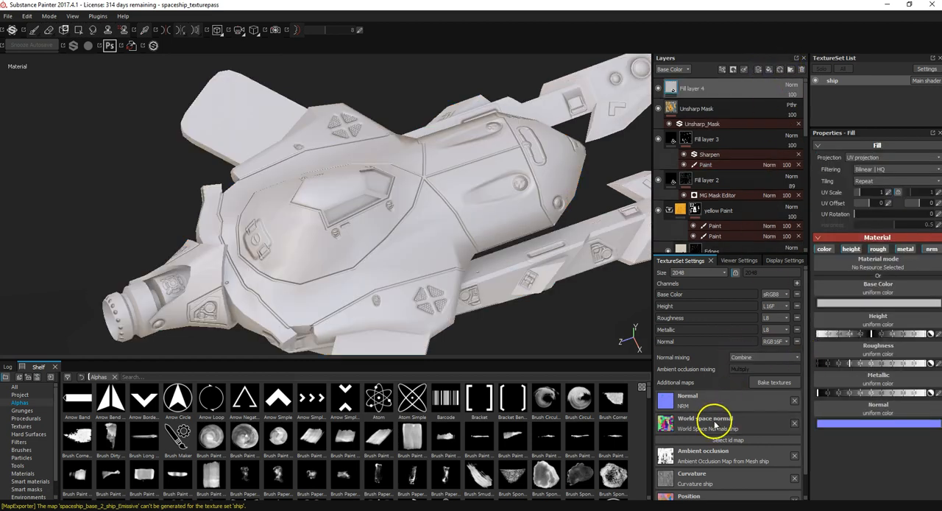
double_click(696, 89)
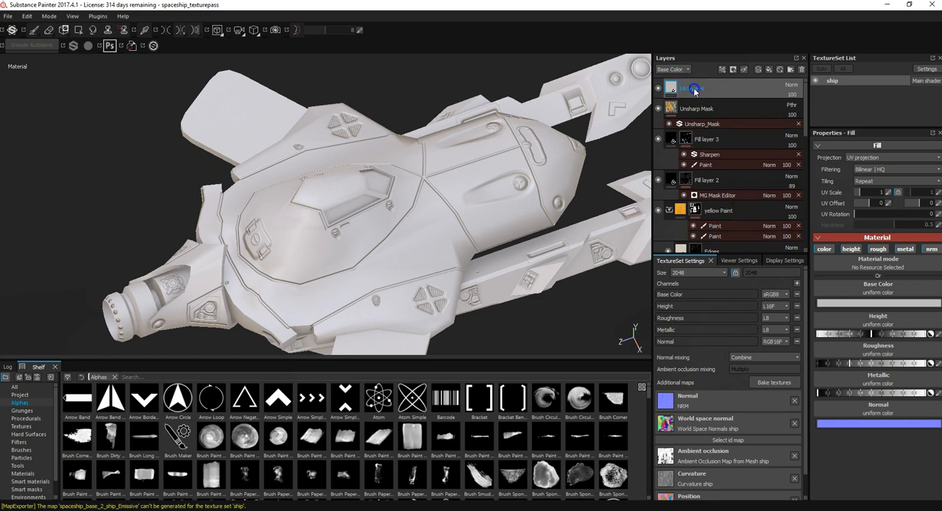
right_click(689, 87)
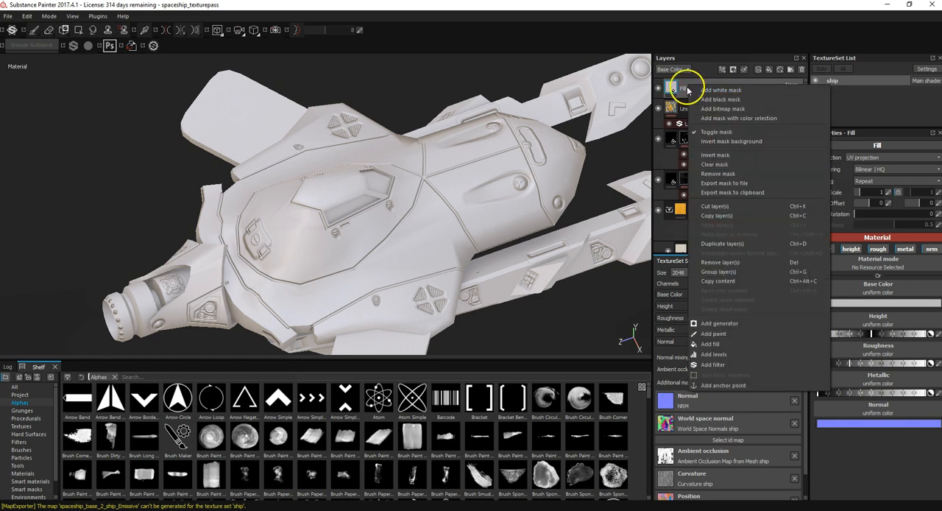
left_click(841, 250)
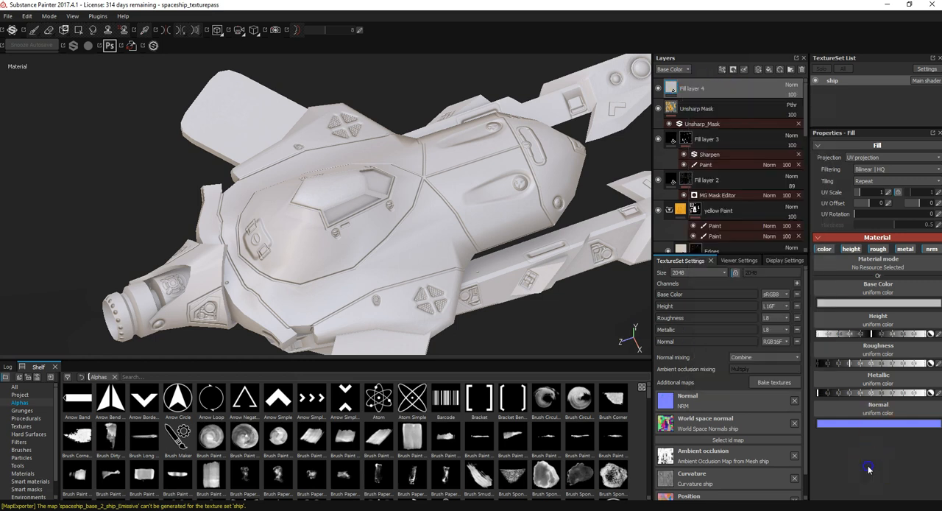
left_click(878, 303)
left_click_drag(853, 303, 778, 343)
left_click(923, 245)
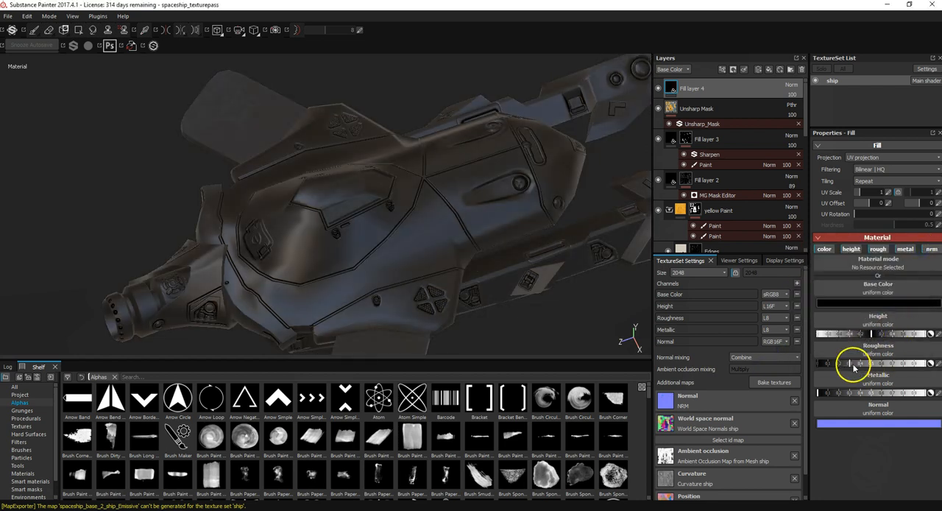
Step: Lower the new fill layer's roughness to its minimum so the surface becomes fully glossy
left_click_drag(851, 365, 940, 394)
left_click_drag(800, 396, 792, 393)
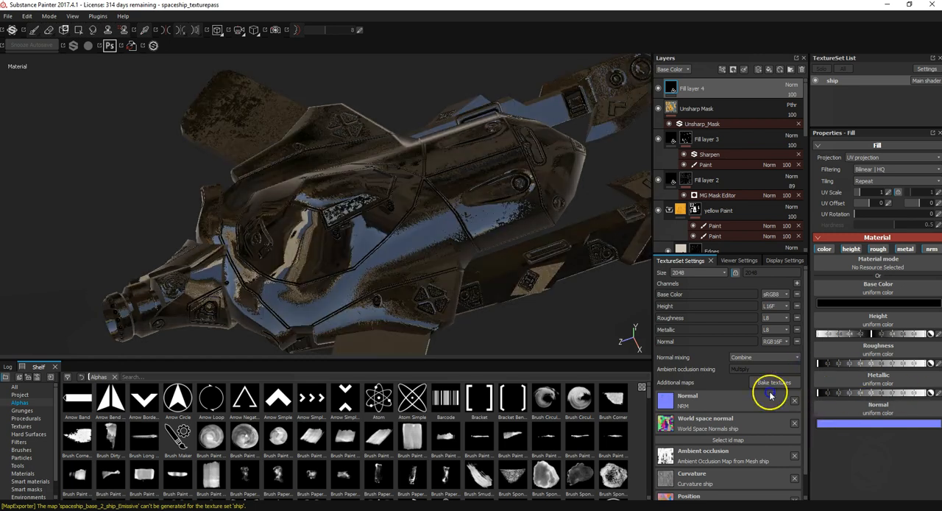
left_click_drag(523, 288, 544, 312, "alt")
middle_click_drag(522, 273, 539, 246, "alt")
scroll(427, 225, "up", 4)
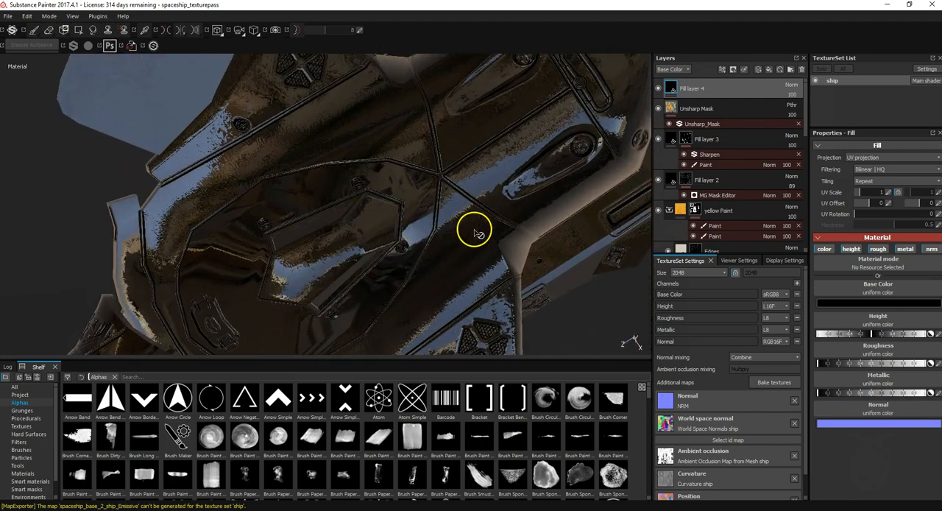
Step: Change the fill layer's base color to dark blue with RGB 0.015, 0.048, 0.085
left_click(841, 303)
left_click(863, 295)
mouse_move(879, 273)
left_mouse_down()
mouse_move(865, 306)
mouse_move(855, 309)
mouse_move(843, 292)
mouse_move(846, 309)
mouse_move(831, 332)
mouse_move(834, 324)
left_mouse_up()
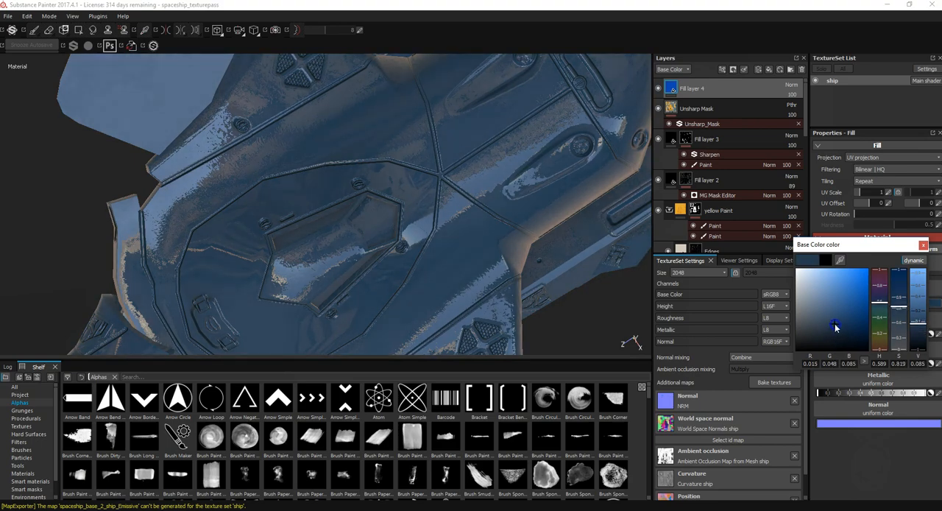
left_click_drag(521, 254, 535, 224, "alt")
left_click(893, 453)
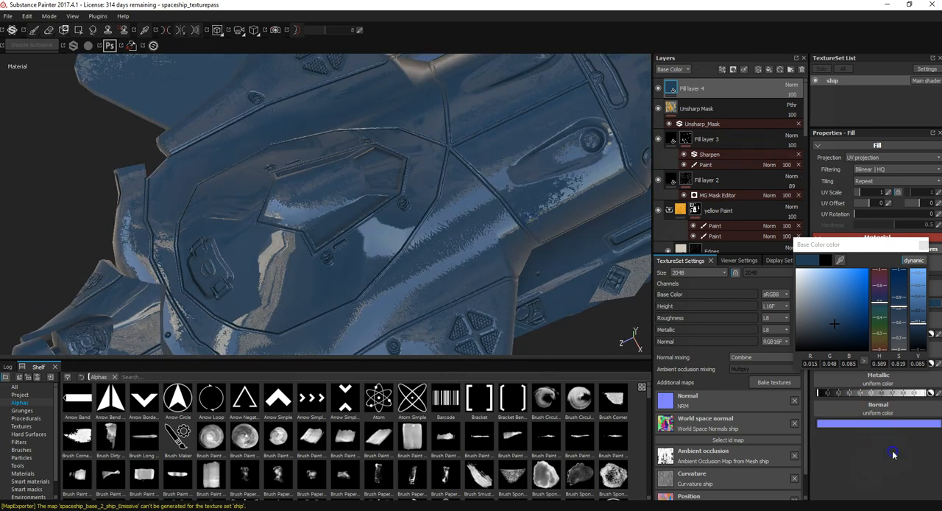
left_click(927, 249)
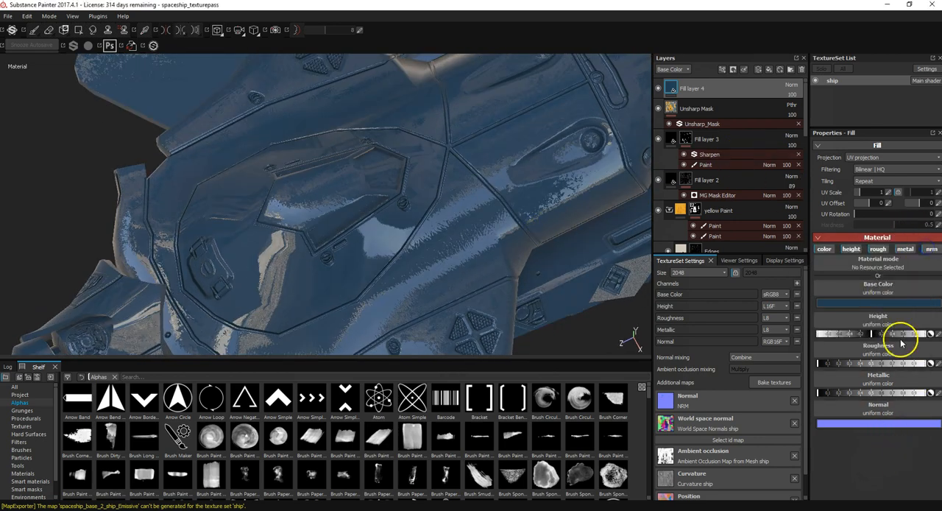
Step: Disable the normal and height channels of the blue fill layer, keeping color, roughness and metallic active
mouse_move(819, 363)
left_mouse_down()
mouse_move(839, 364)
mouse_move(804, 364)
left_mouse_up()
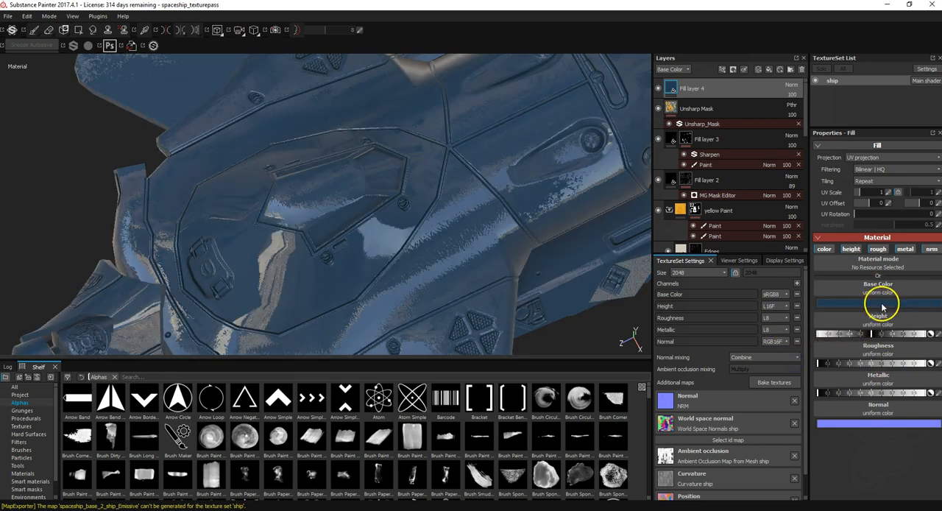
left_click(931, 250)
left_click(906, 249)
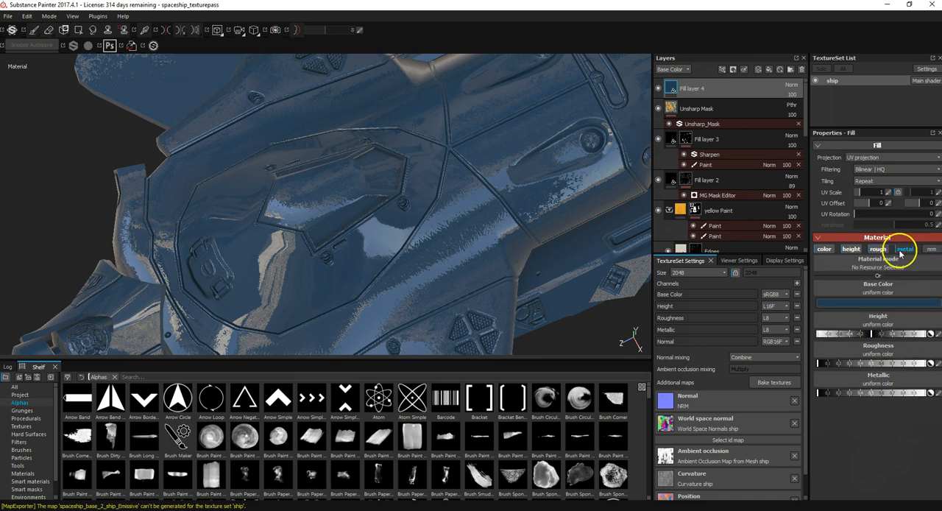
left_click(903, 250)
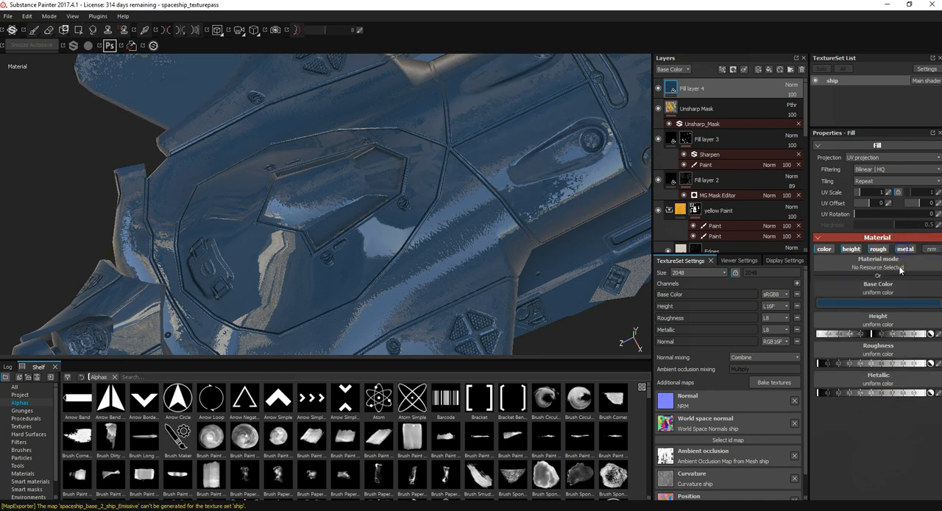
left_click(852, 249)
left_click_drag(508, 229, 490, 234, "alt")
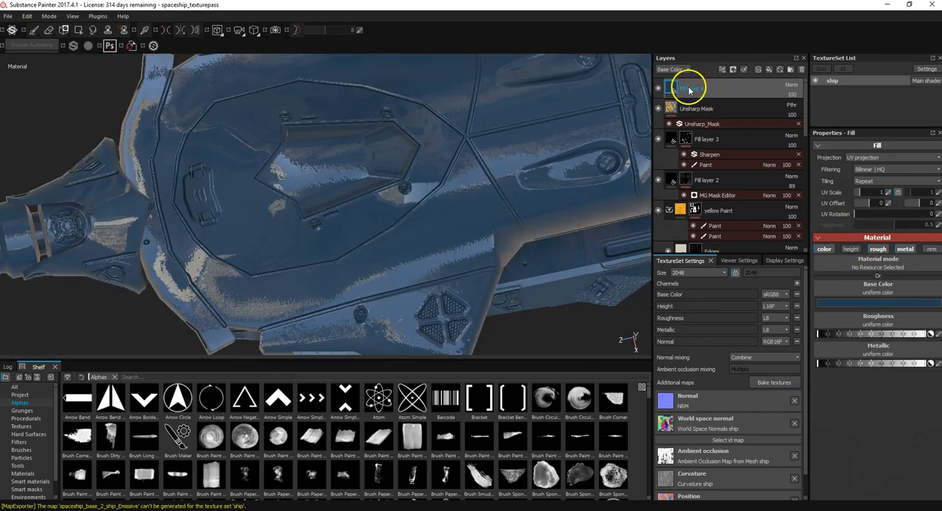
Step: Add a second fill layer above the blue one
left_click(769, 69)
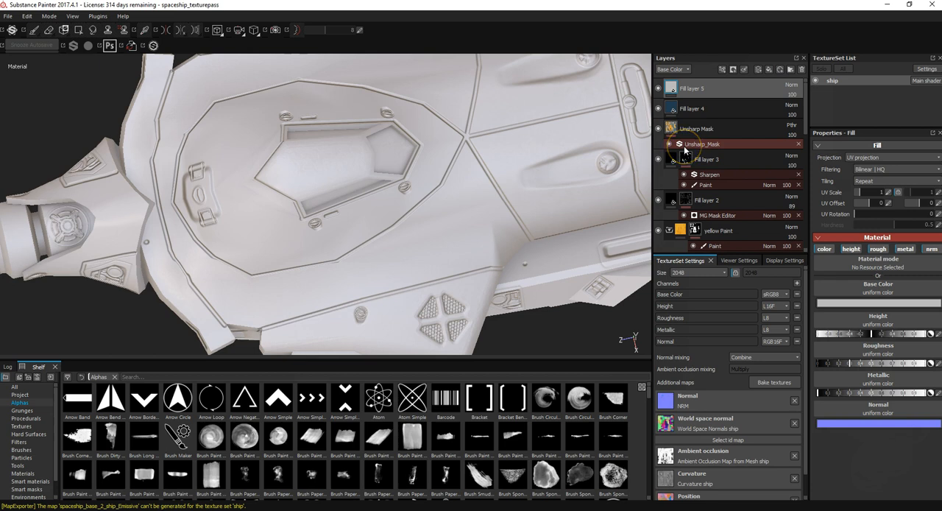
left_click_drag(427, 151, 329, 197, "alt")
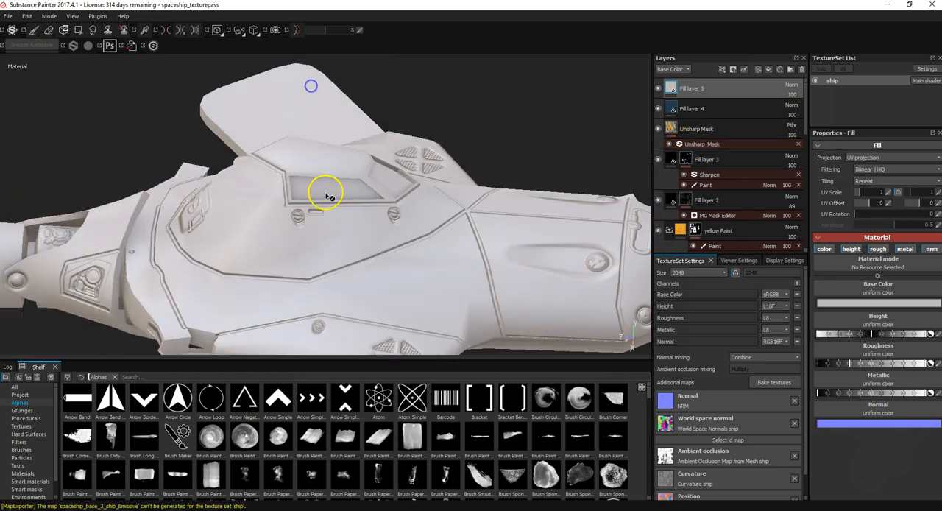
left_click_drag(365, 172, 375, 213, "alt")
right_click_drag(375, 212, 410, 245, "alt")
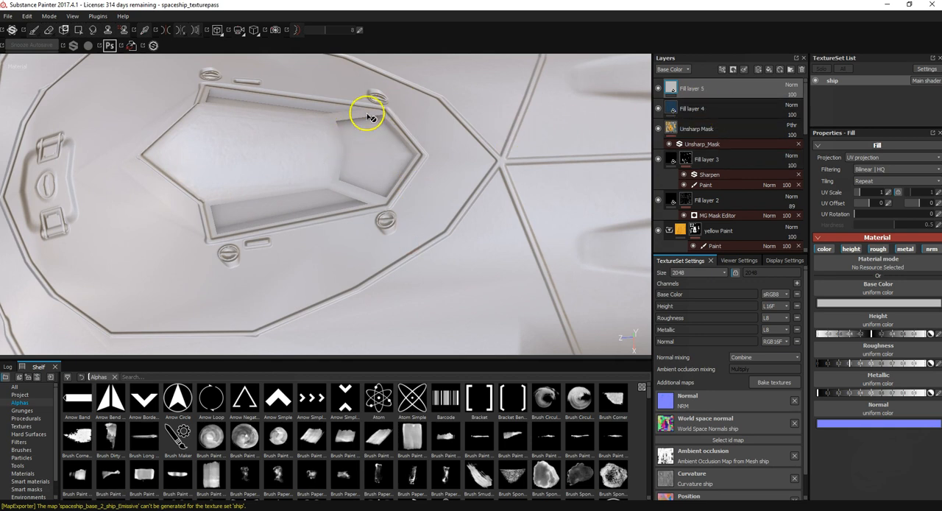
double_click(722, 92)
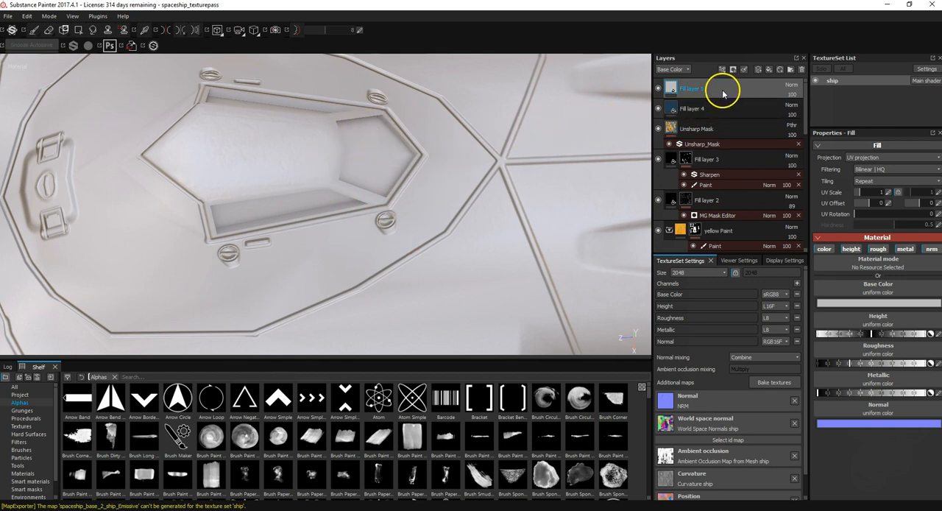
double_click(713, 111)
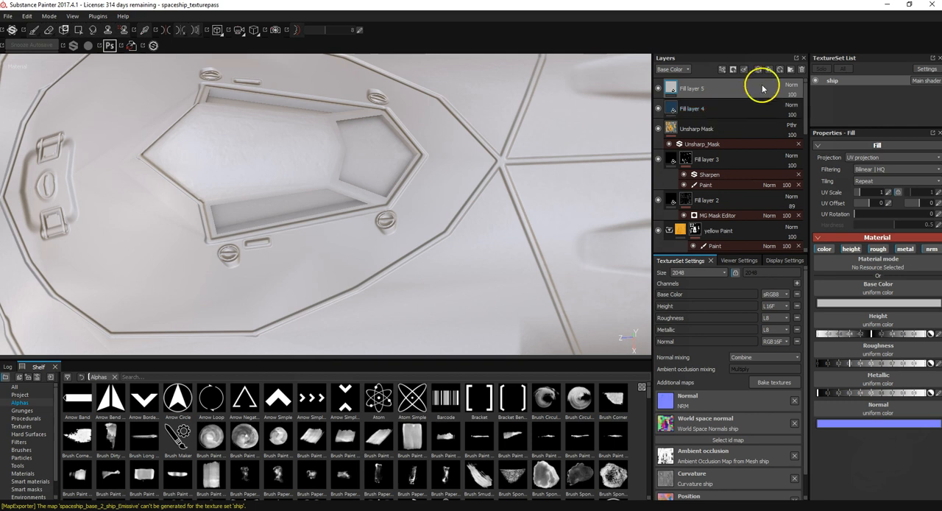
Step: Create a folder and move both new fill layers, Fill layer 5 and Fill layer 4, into it
left_click(791, 69)
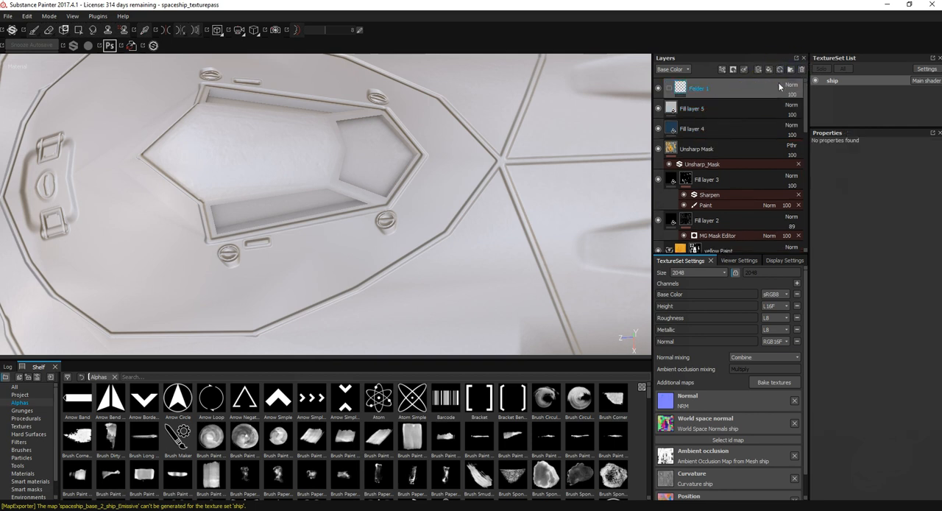
left_click(717, 119)
left_click(720, 128)
left_click_drag(720, 129, 717, 94)
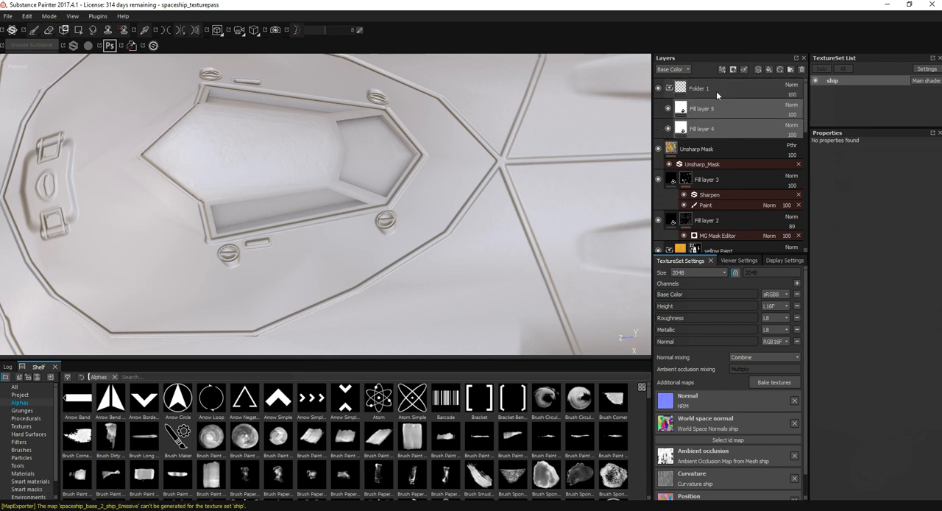
Step: Rename the new folder to Window
left_click(699, 90)
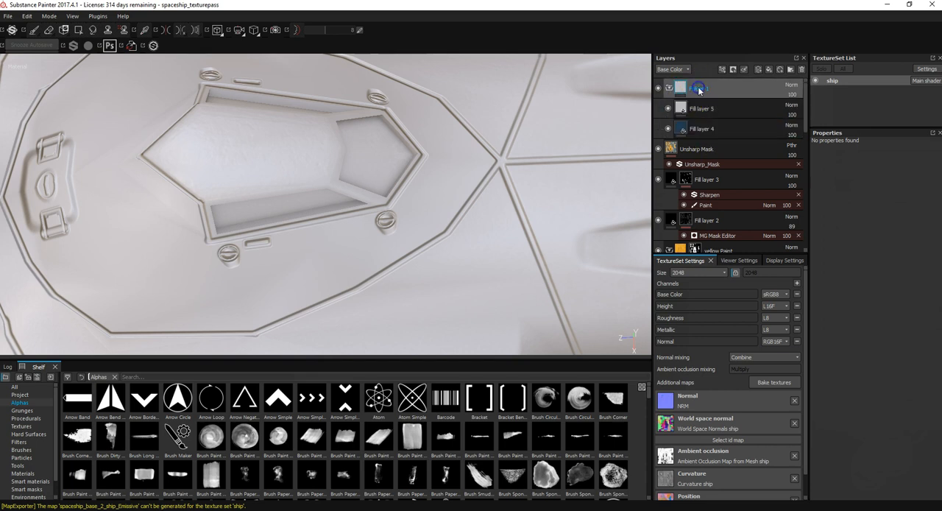
left_click(675, 87)
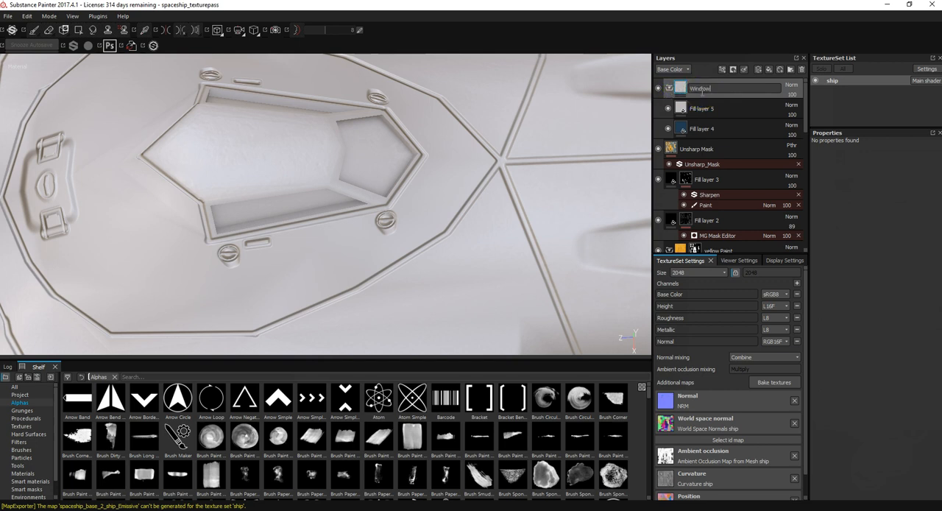
double_click(700, 90)
key("Return")
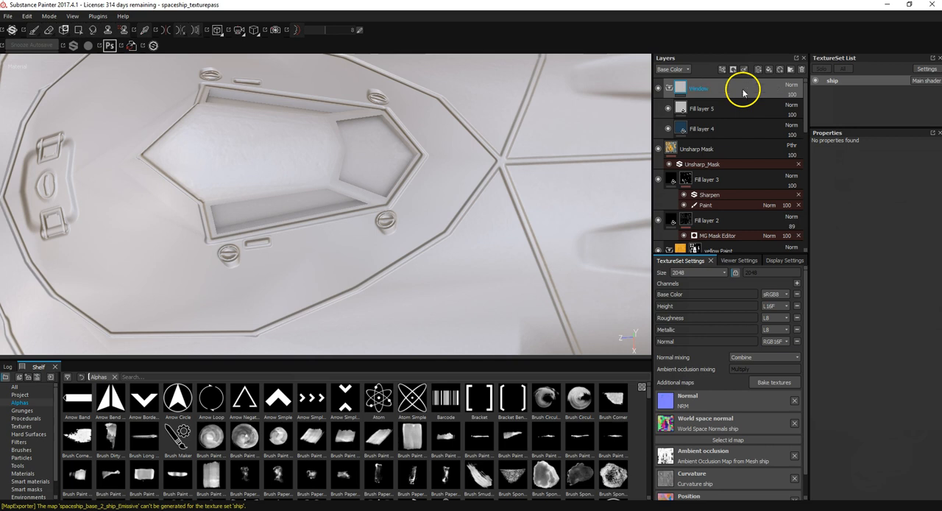
Step: Add a black mask to the Window folder and put a paint effect on that mask
right_click(703, 89)
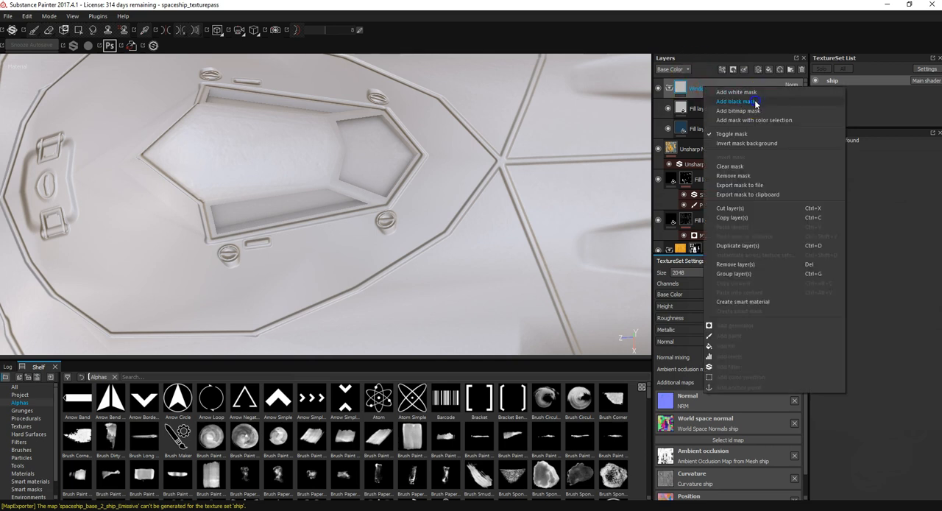
left_click(755, 99)
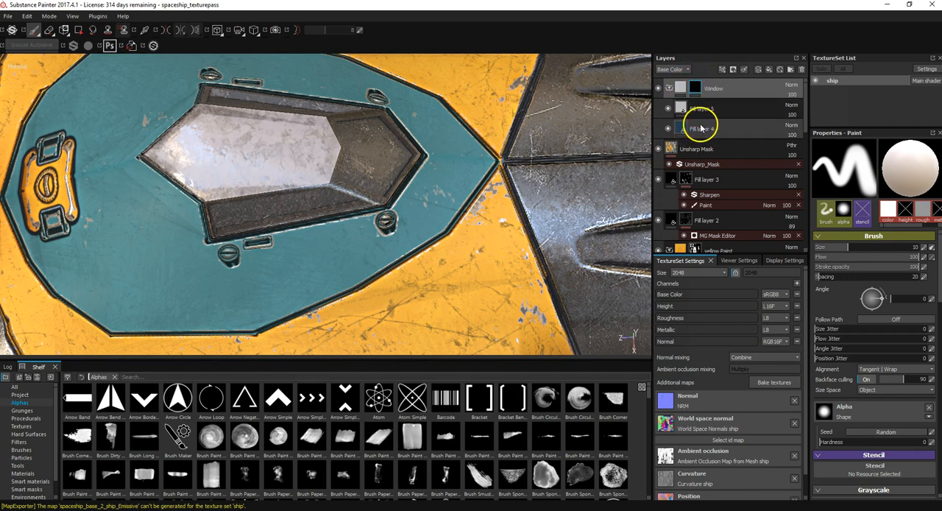
mouse_move(697, 91)
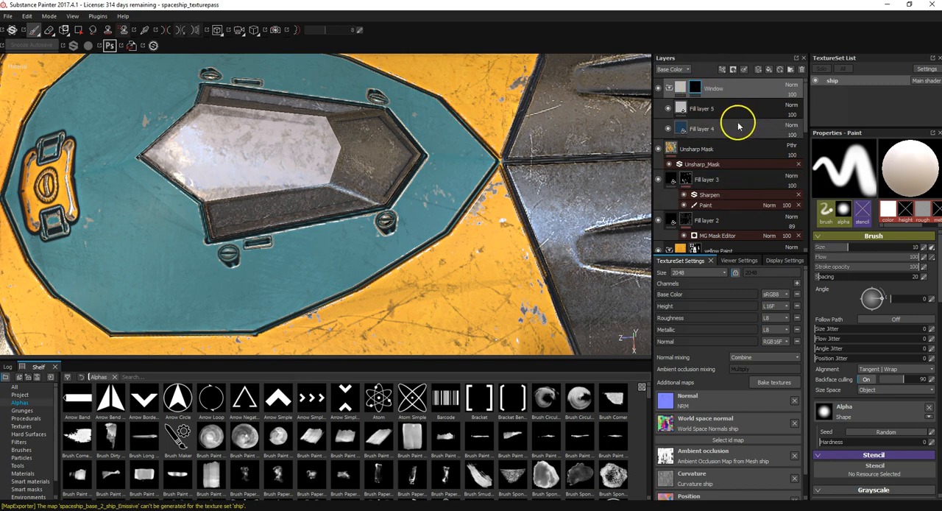
right_click(694, 88)
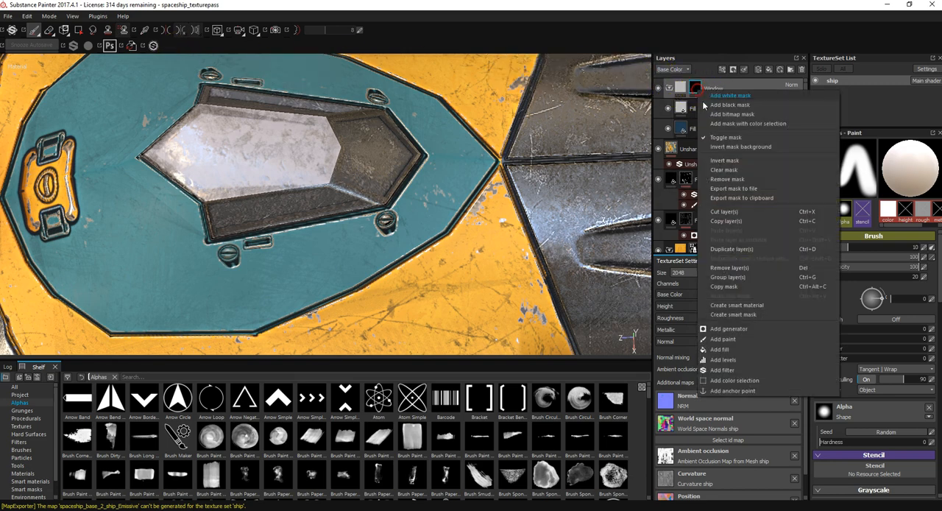
left_click(723, 339)
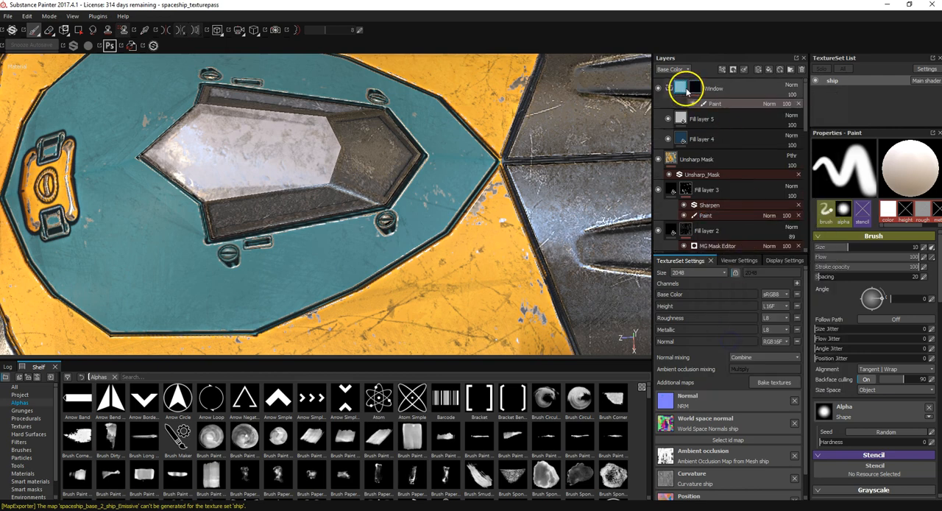
Step: Reveal the Window folder on the cockpit's window panes by painting its mask with Polygon Fill
left_click(78, 30)
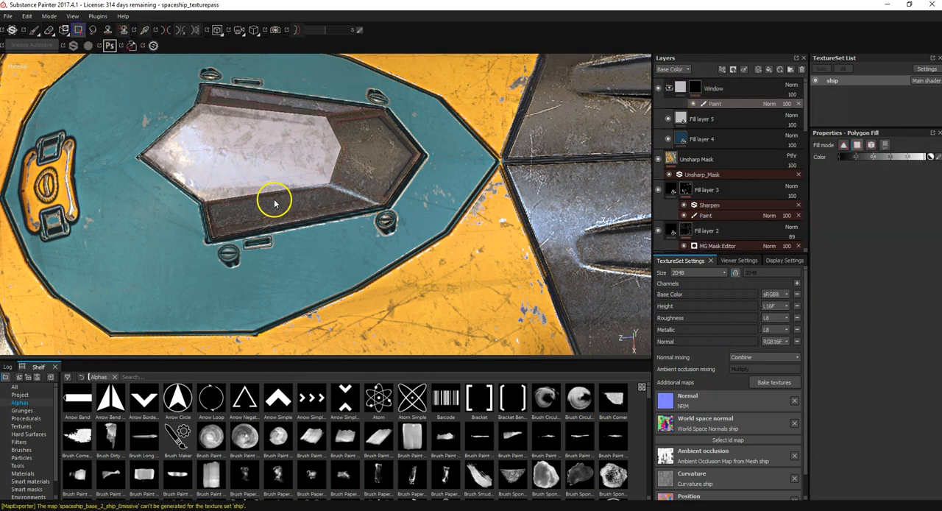
left_click(274, 206)
left_click(362, 134)
left_click_drag(362, 134, 287, 208, "alt")
left_click(352, 76)
scroll(372, 140, "up", 3)
scroll(371, 141, "down", 4)
scroll(371, 143, "down", 5)
left_click_drag(372, 143, 358, 22, "alt")
left_click_drag(359, 66, 376, 122, "alt")
scroll(298, 114, "down", 3)
scroll(300, 114, "up", 7)
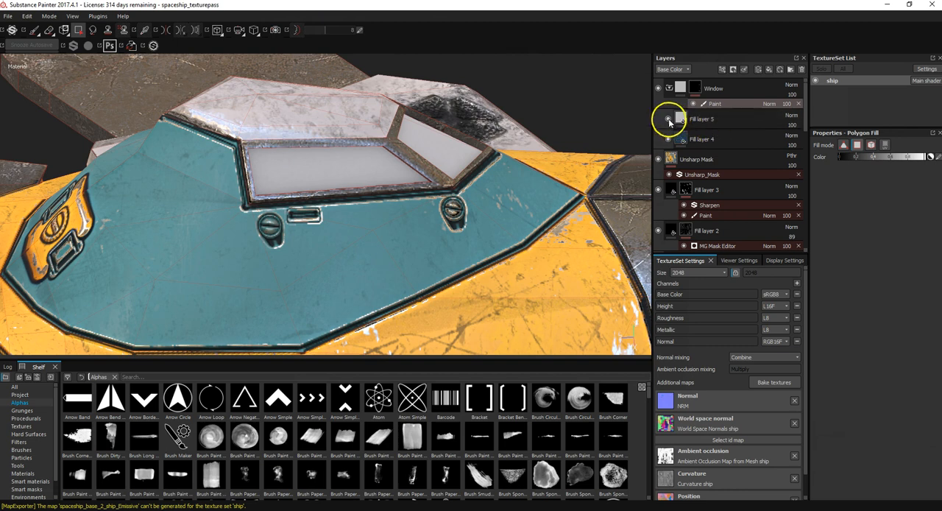
Step: Compare the windows with Fill layer 5 hidden and shown, and add a black mask to that layer
left_click(668, 120)
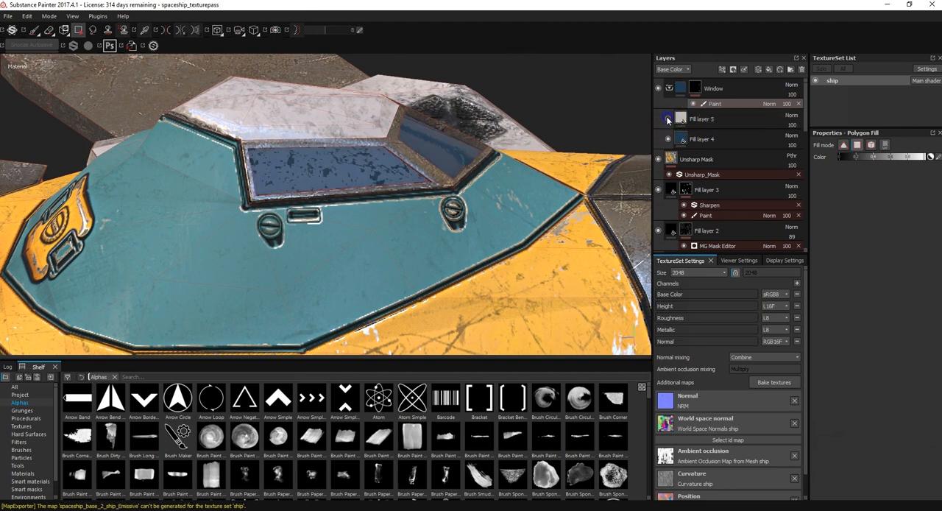
left_click(668, 119)
left_click(704, 119)
right_click(701, 123)
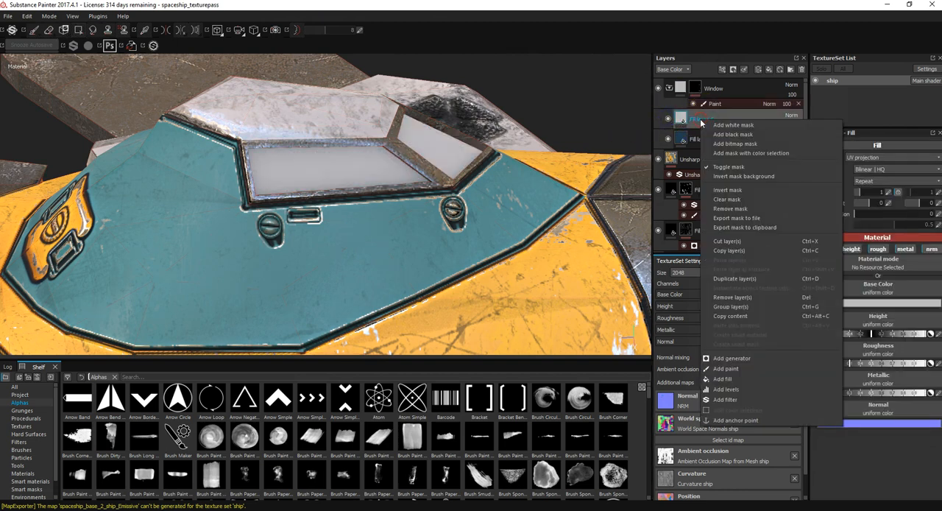
left_click(748, 136)
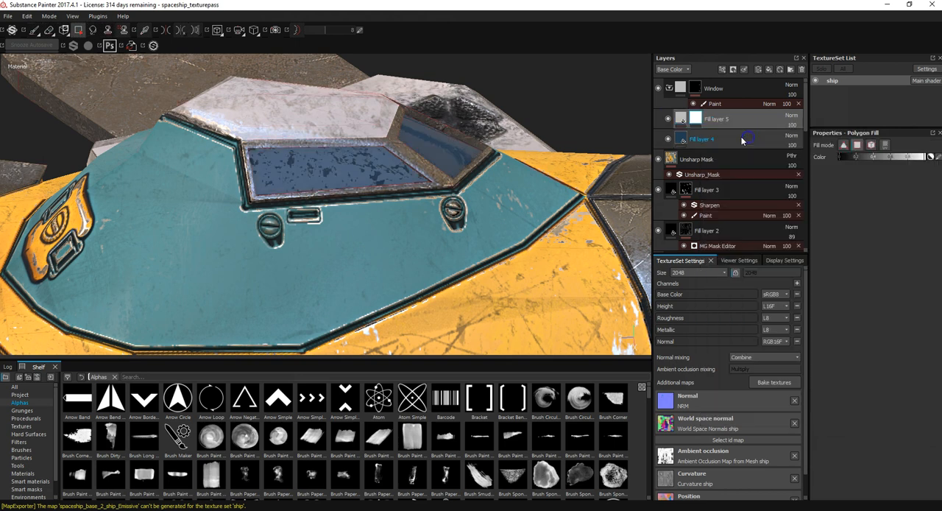
Step: Add a generator to Fill layer 5's mask and choose MG Dirt for it
right_click(699, 120)
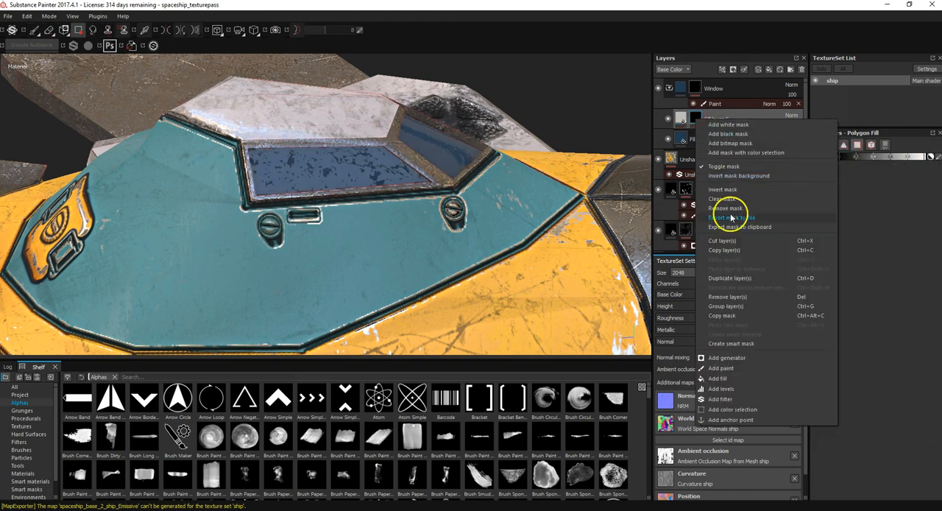
left_click(735, 357)
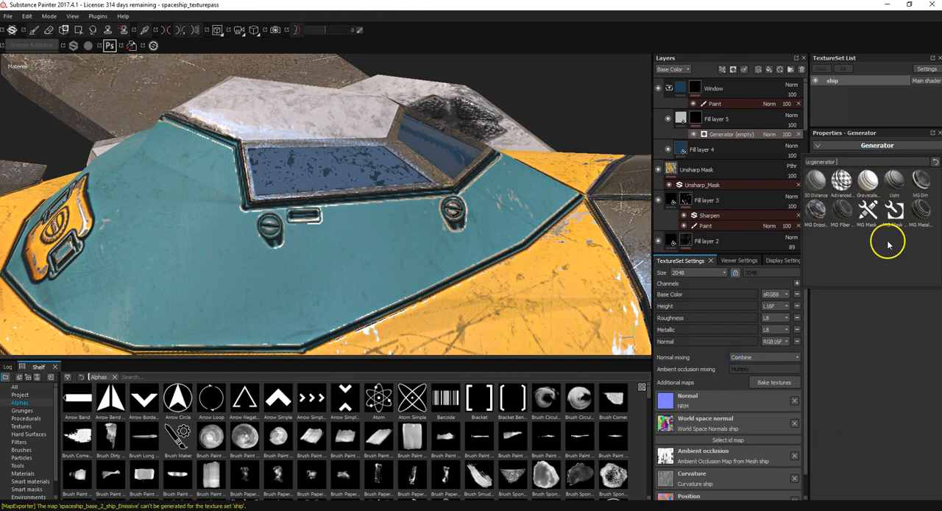
left_click(921, 181)
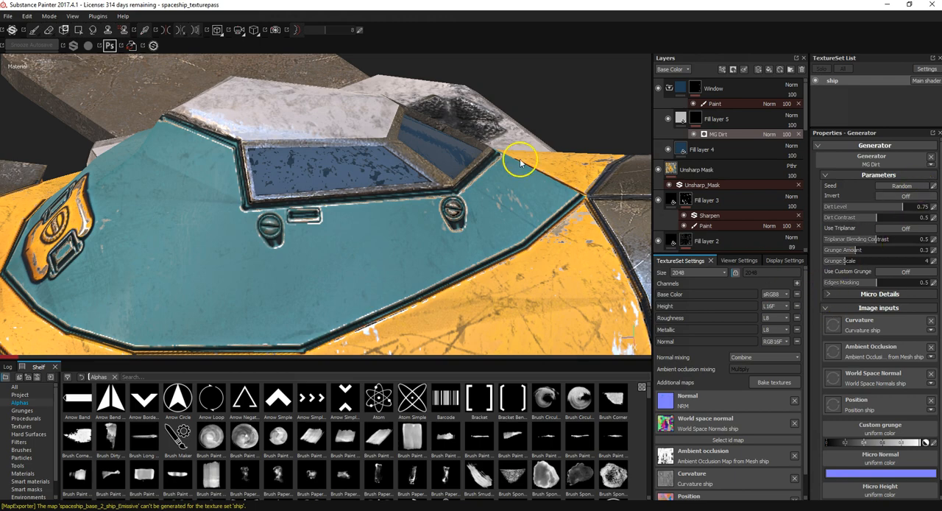
Step: Set the MG Dirt generator's Dirt Level to 0.69 and Dirt Contrast to 0.62
left_click_drag(401, 172, 361, 160, "alt")
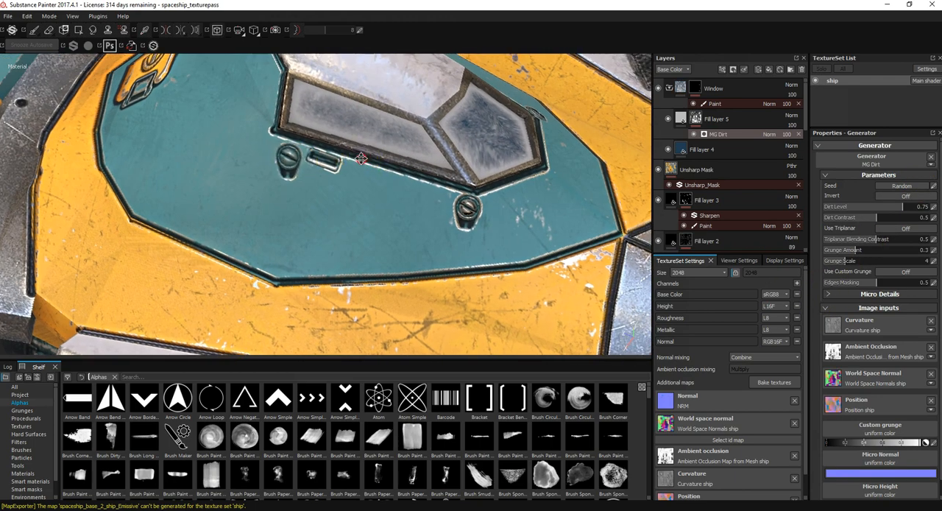
middle_click_drag(361, 160, 302, 258, "alt")
scroll(309, 250, "up", 3)
scroll(309, 249, "down", 4)
left_click_drag(309, 251, 376, 244, "alt")
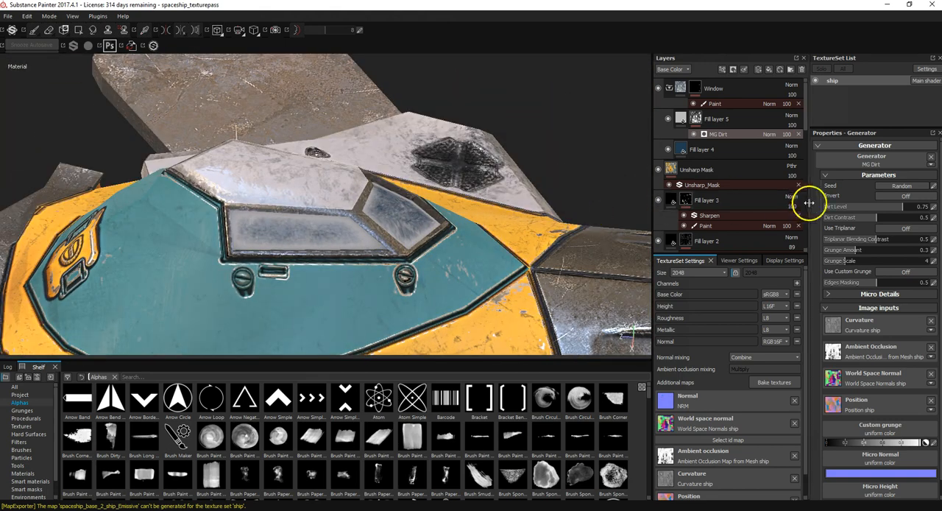
mouse_move(889, 211)
left_mouse_down()
mouse_move(864, 220)
mouse_move(890, 220)
mouse_move(896, 210)
left_mouse_up()
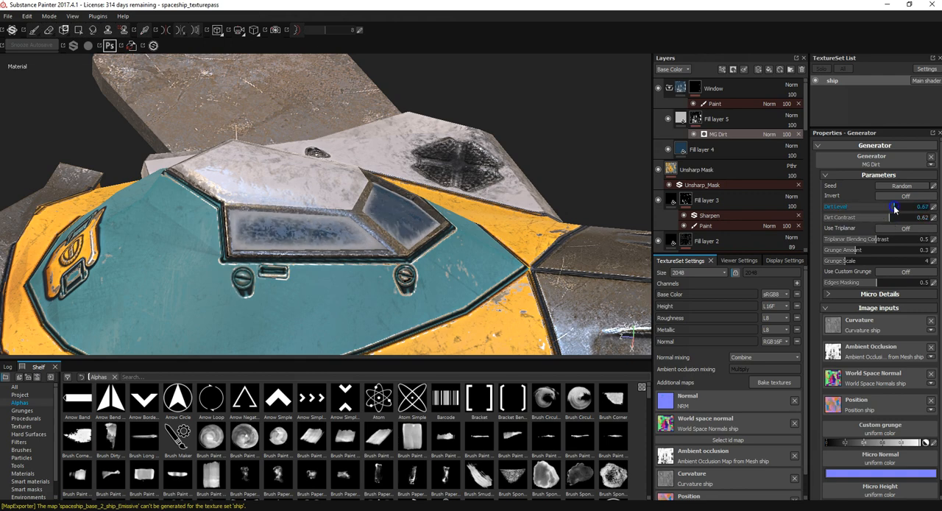
left_click_drag(412, 228, 477, 390, "alt")
right_click_drag(477, 390, 359, 203, "alt")
middle_click_drag(359, 203, 368, 217, "alt")
left_click_drag(368, 217, 358, 241, "alt")
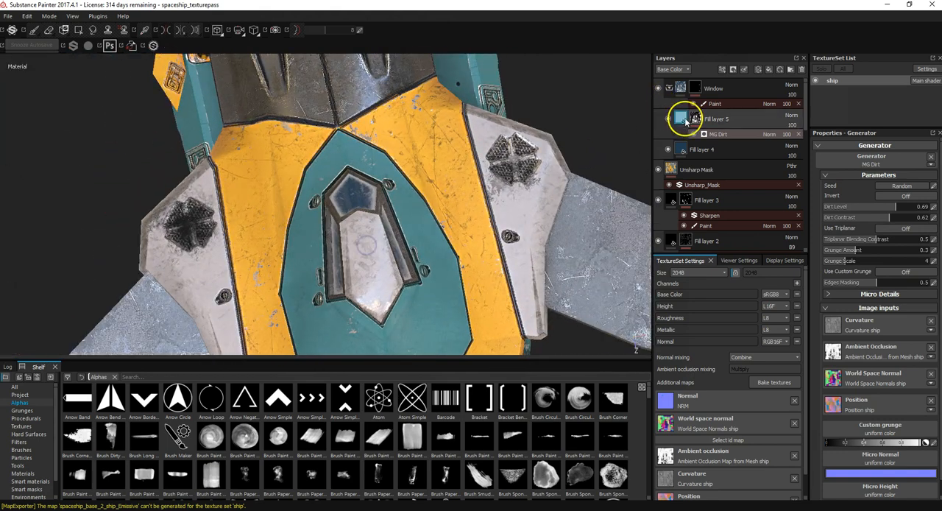
Step: Set Fill layer 5's base color to a dark neutral grey with R, G and B at 0.147
left_click(683, 119)
left_click(862, 278)
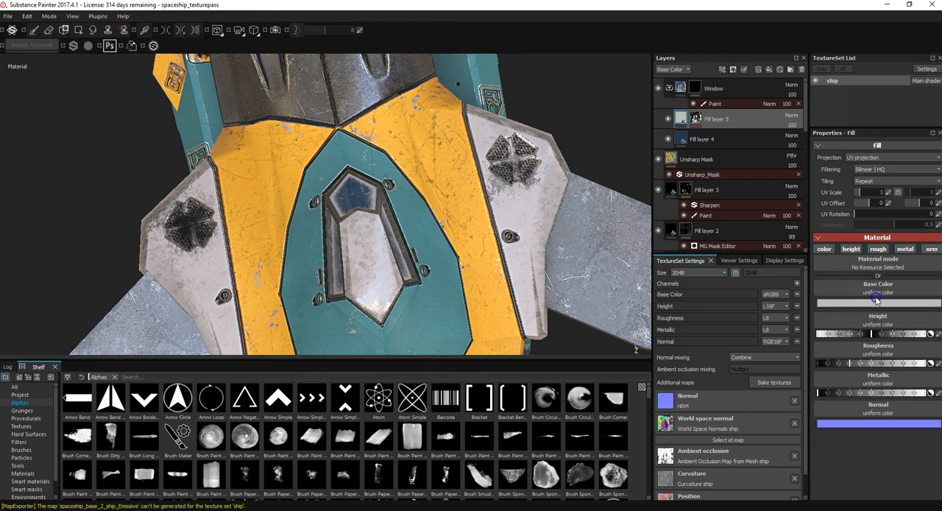
left_click(876, 300)
left_click_drag(800, 279, 789, 318)
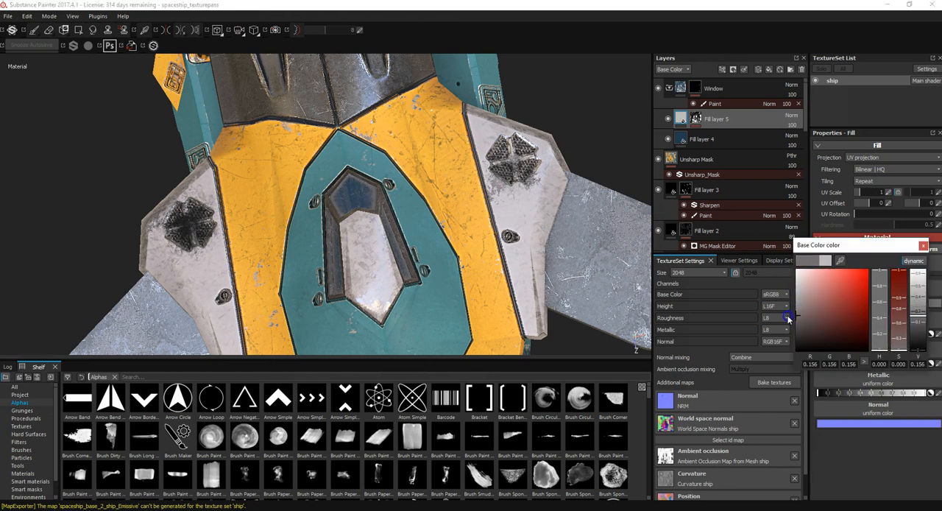
left_click(924, 249)
left_click_drag(599, 227, 444, 203, "alt")
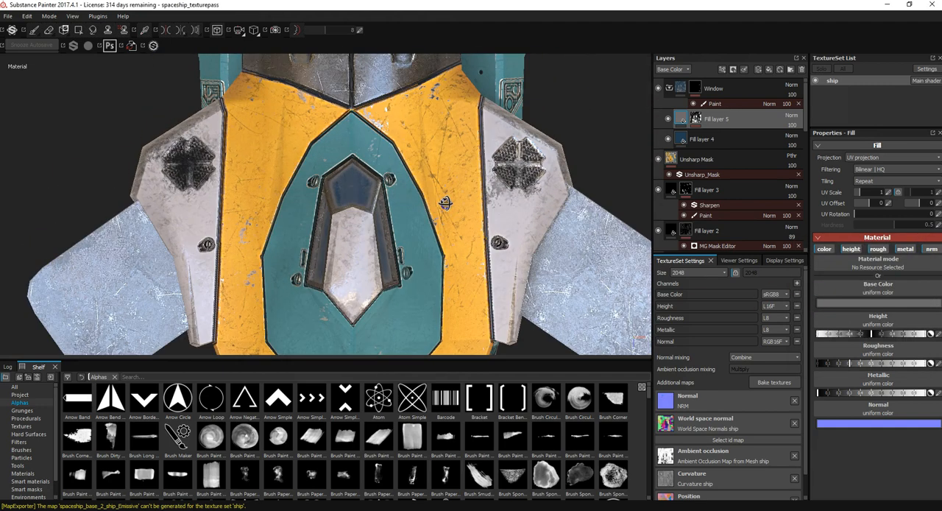
Step: Add a Sharpen filter above the MG Dirt generator on Fill layer 5's mask
left_click(695, 118)
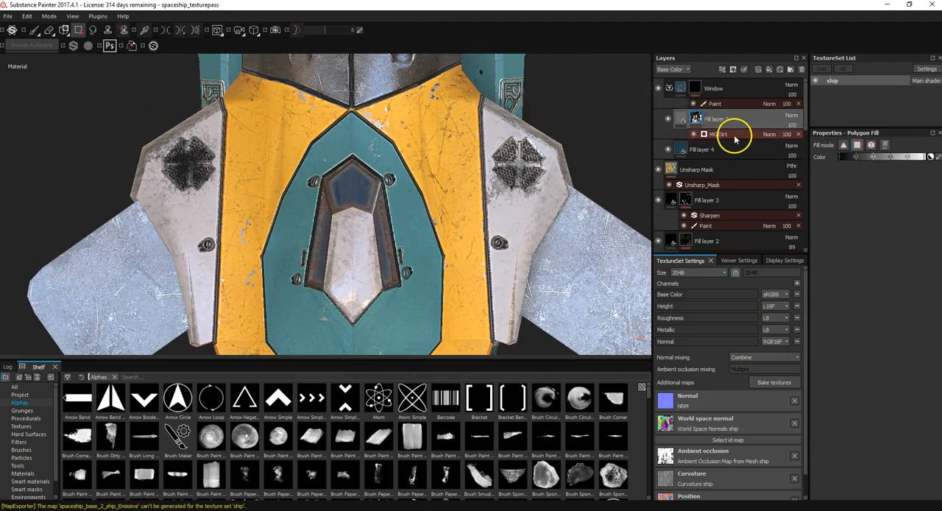
left_click(736, 139)
right_click(739, 138)
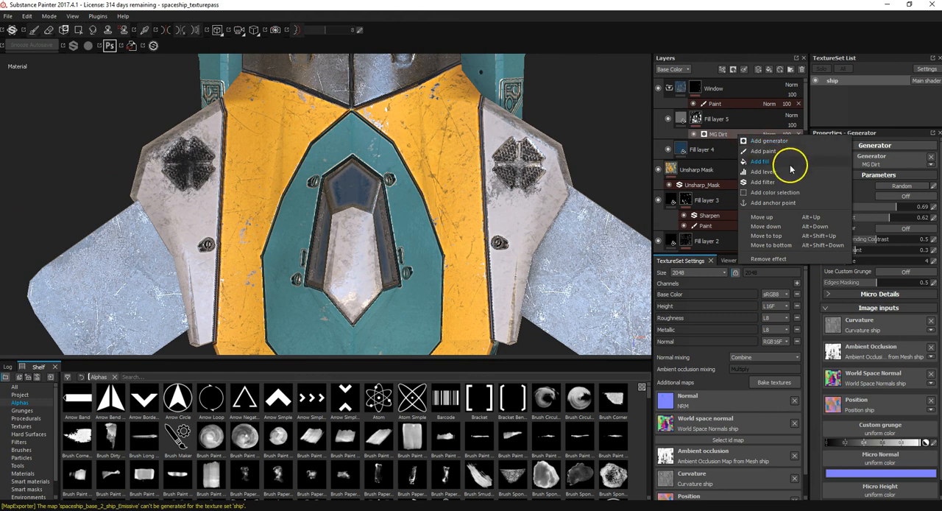
left_click(771, 183)
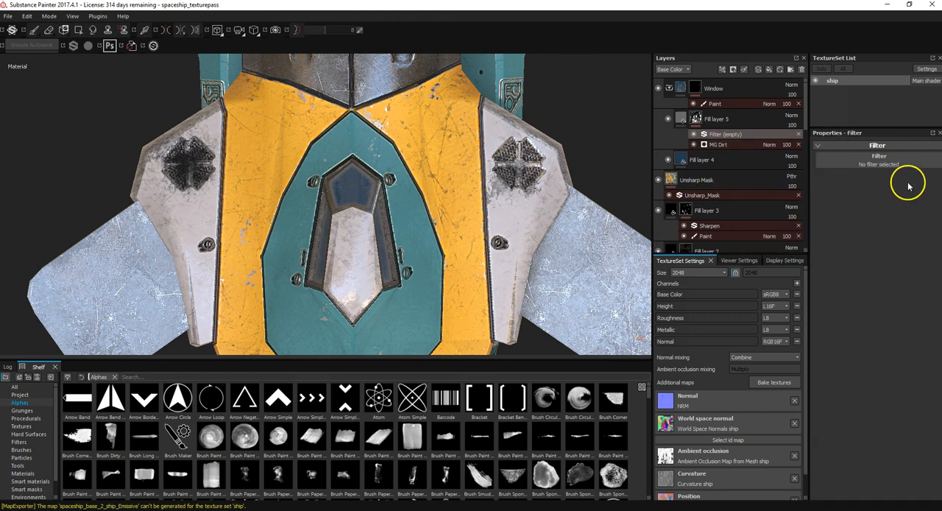
left_click(879, 156)
left_click_drag(939, 221, 939, 278)
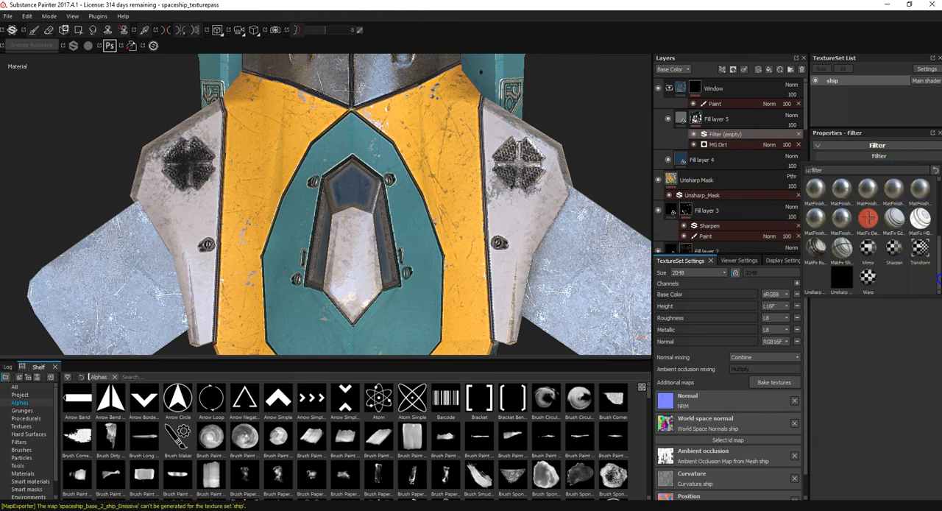
left_click(892, 249)
Step: Set the Sharpen Intensity of the filter on Fill layer 5's mask to 0.65
scroll(360, 204, "up", 4)
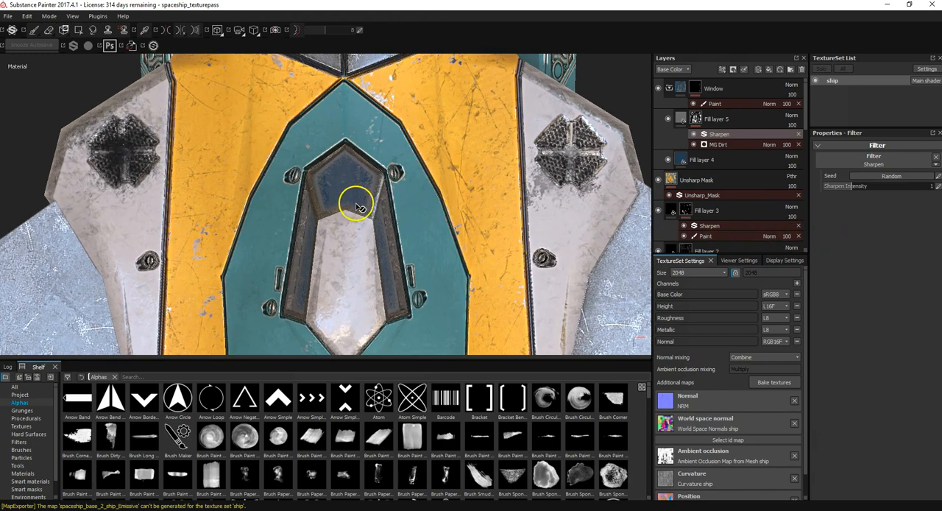
scroll(340, 202, "down", 3)
mouse_move(338, 199)
left_mouse_down("alt")
mouse_move(306, 162)
mouse_move(234, 137)
mouse_move(136, 139)
mouse_move(173, 223)
mouse_move(189, 228)
left_mouse_up("alt")
left_click_drag(851, 186, 849, 185)
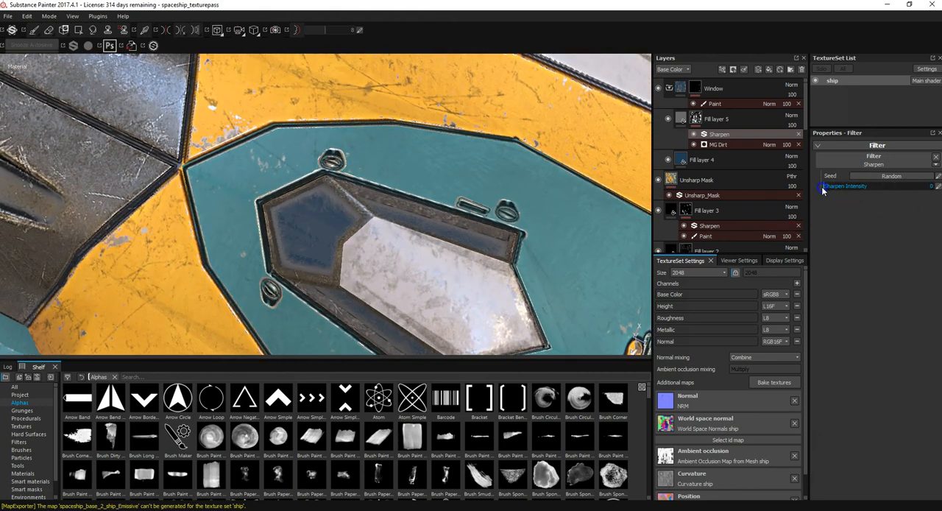
left_click_drag(621, 254, 464, 231, "alt")
middle_click_drag(525, 194, 511, 314, "alt")
right_click_drag(514, 264, 504, 260, "alt")
left_click_drag(505, 261, 770, 170, "alt")
left_click_drag(459, 225, 598, 245, "alt")
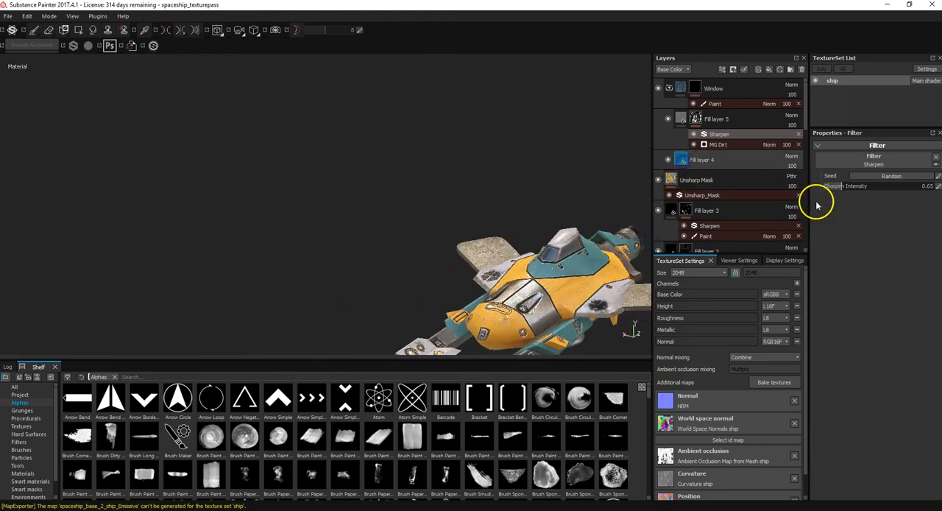
Step: Set Fill layer 4's base color to a deep saturated blue with RGB 0.003, 0.058, 0.121
left_click(867, 300)
left_click_drag(846, 293, 842, 307)
left_click_drag(489, 213, 437, 312, "alt")
left_click_drag(574, 251, 678, 251, "alt")
left_click_drag(603, 247, 480, 234, "alt")
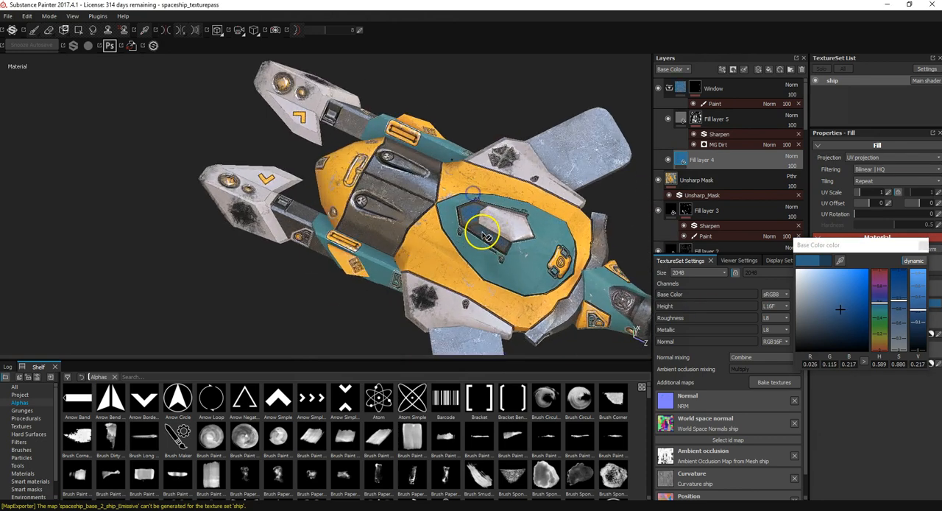
right_click_drag(481, 233, 521, 238, "alt")
left_click_drag(521, 237, 561, 221, "alt")
left_click_drag(848, 314, 855, 319)
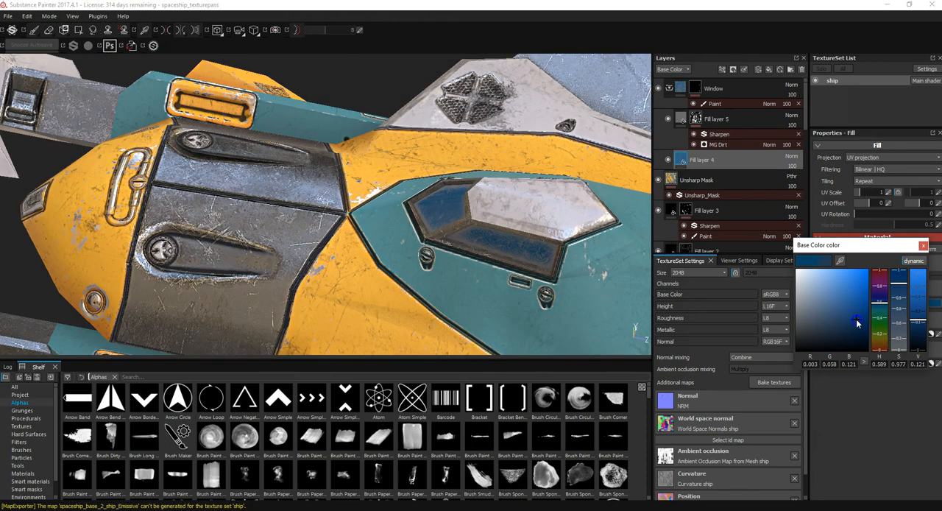
Step: Select the Window folder and collapse it in the layer stack
left_click(723, 90)
left_click(670, 88)
left_click_drag(371, 130, 449, 250, "alt")
scroll(375, 231, "down", 5)
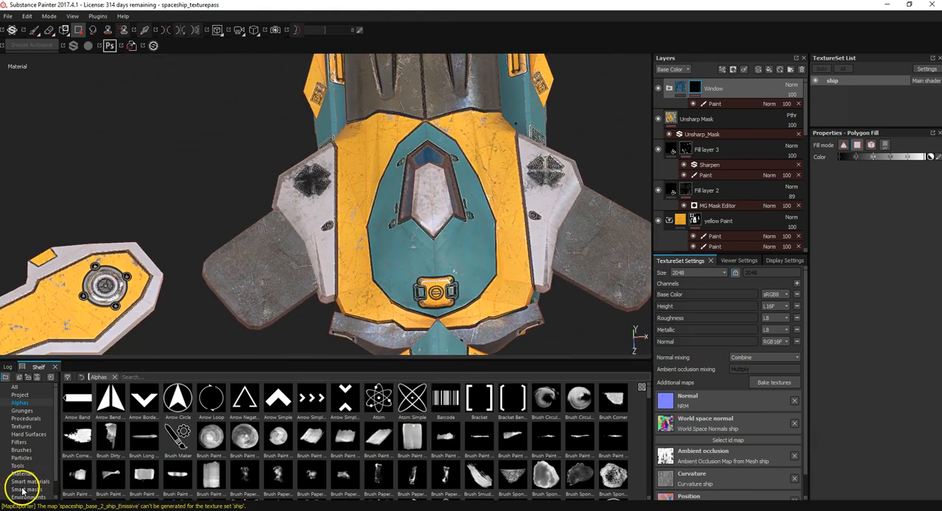
middle_click_drag(541, 193, 556, 251, "alt")
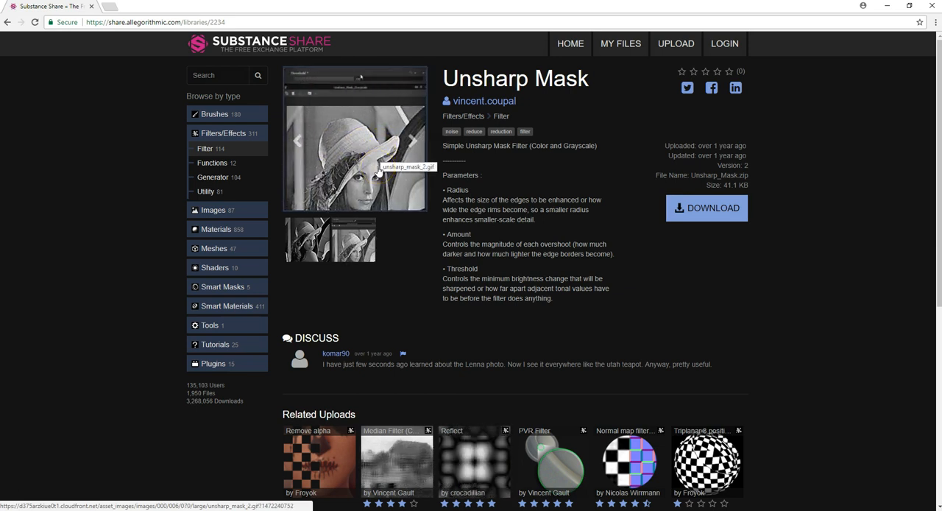
Step: Return to Substance Painter from the browser and add the Unsharp Mask filter as a new layer above the Window folder
left_click(888, 6)
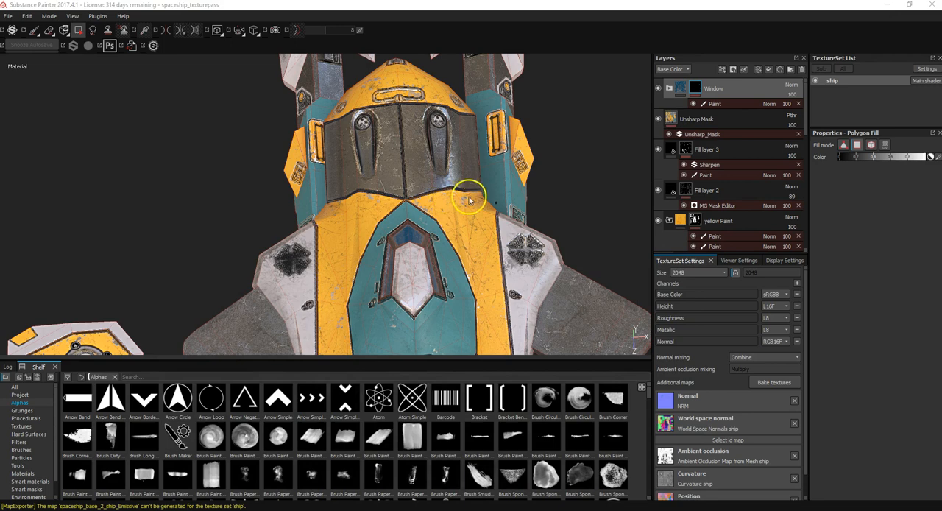
left_click_drag(469, 200, 416, 266, "alt")
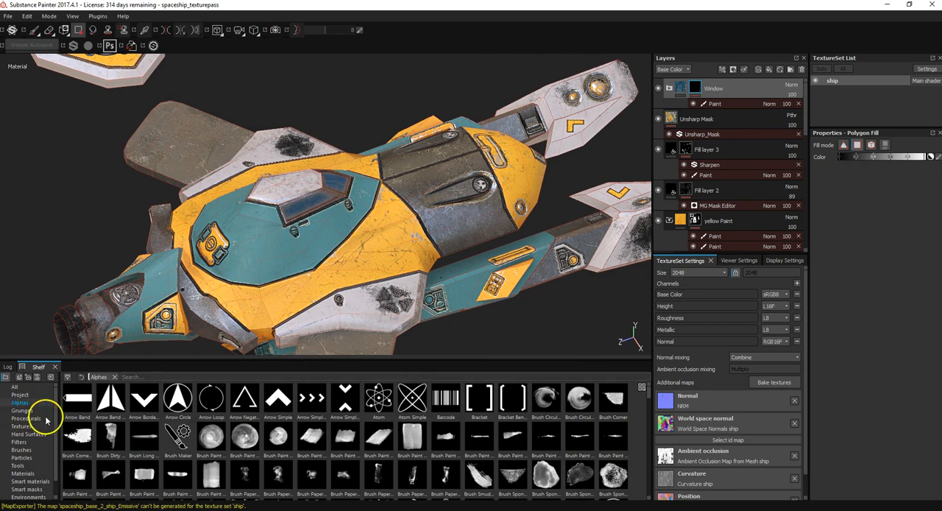
scroll(56, 416, "down", 1)
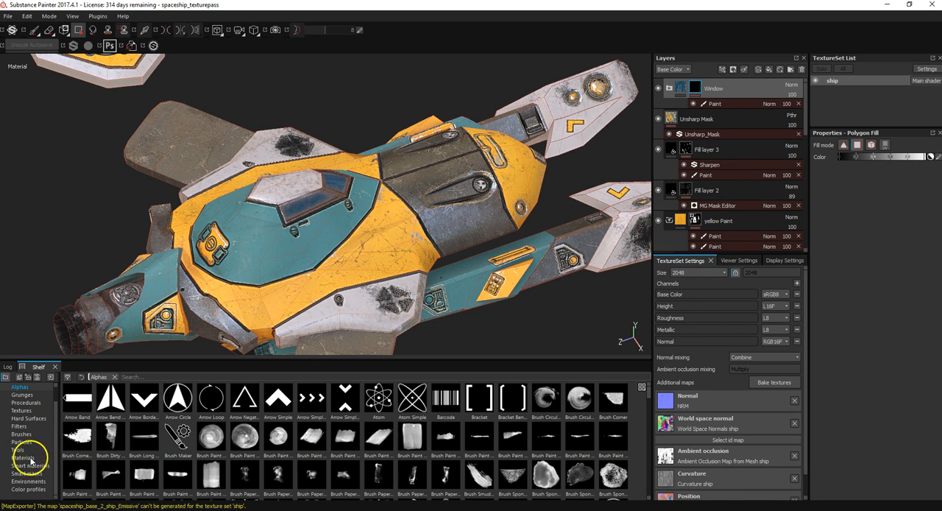
left_click(19, 426)
left_click(112, 477)
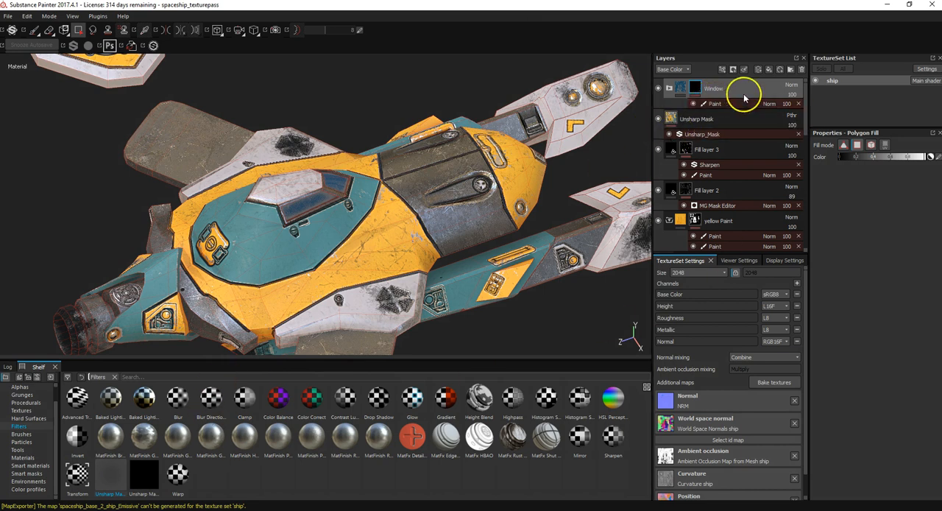
left_click_drag(114, 479, 731, 83)
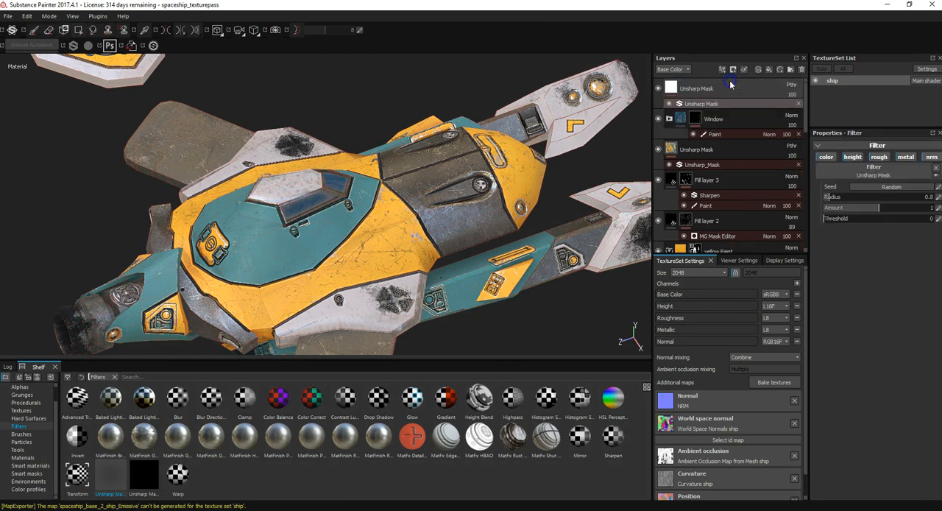
Step: Check the blending mode choices of the Unsharp Mask layer above the Window folder
left_click_drag(409, 274, 388, 209, "alt")
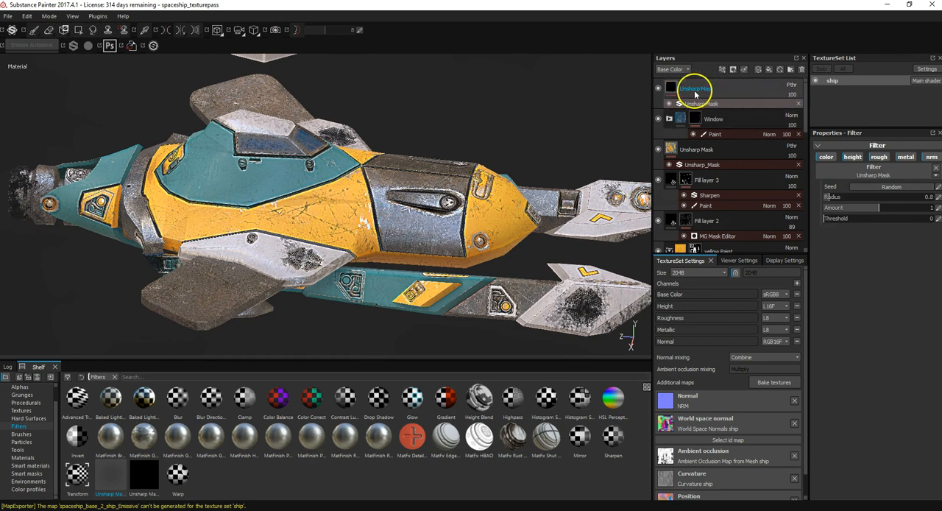
left_click(792, 87)
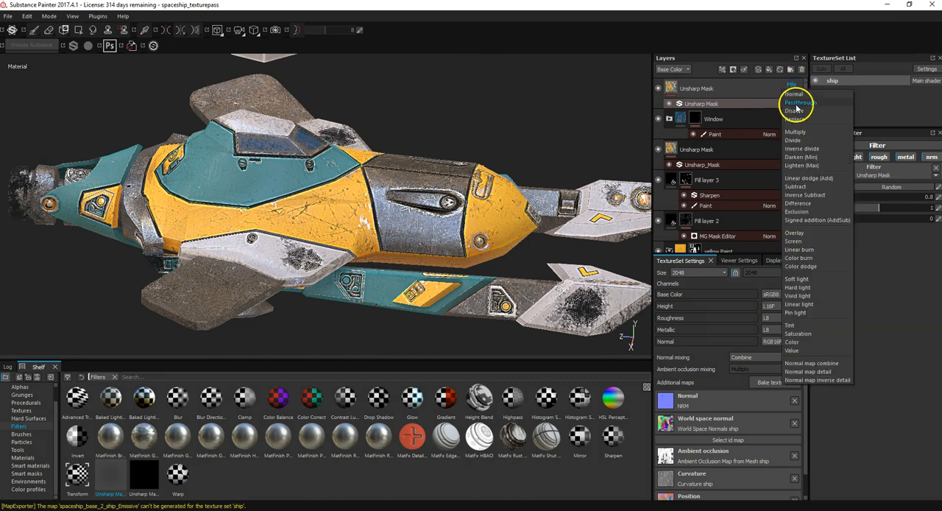
left_click(546, 145)
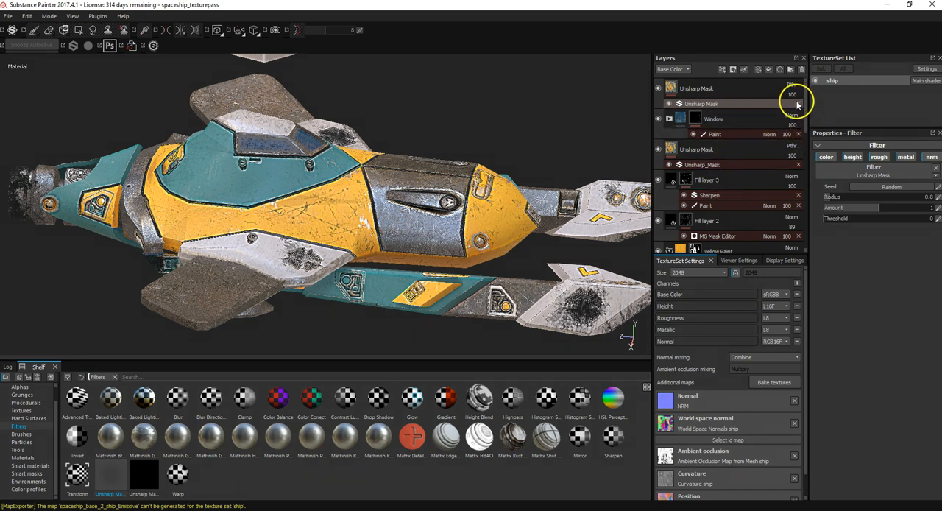
Step: Lower the Amount of the Unsharp Mask filter on the topmost layer to 0.43
double_click(684, 88)
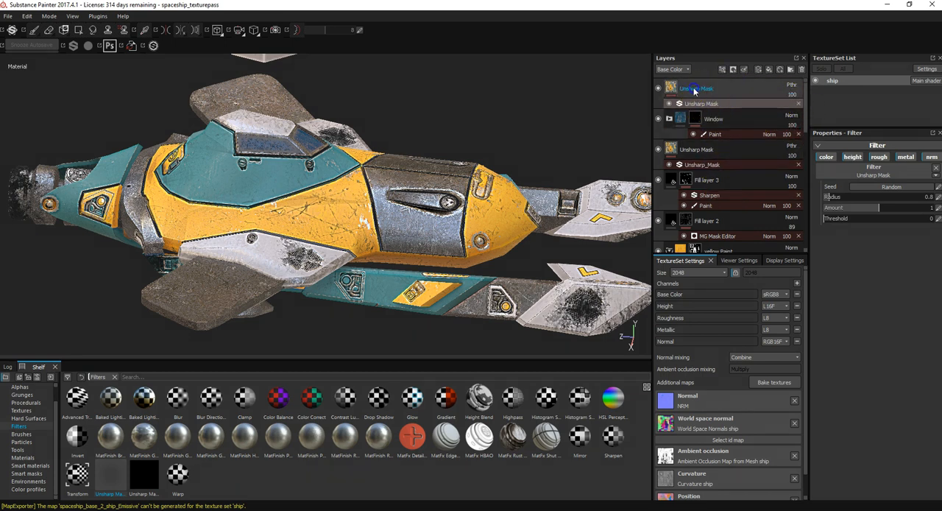
left_click(694, 90)
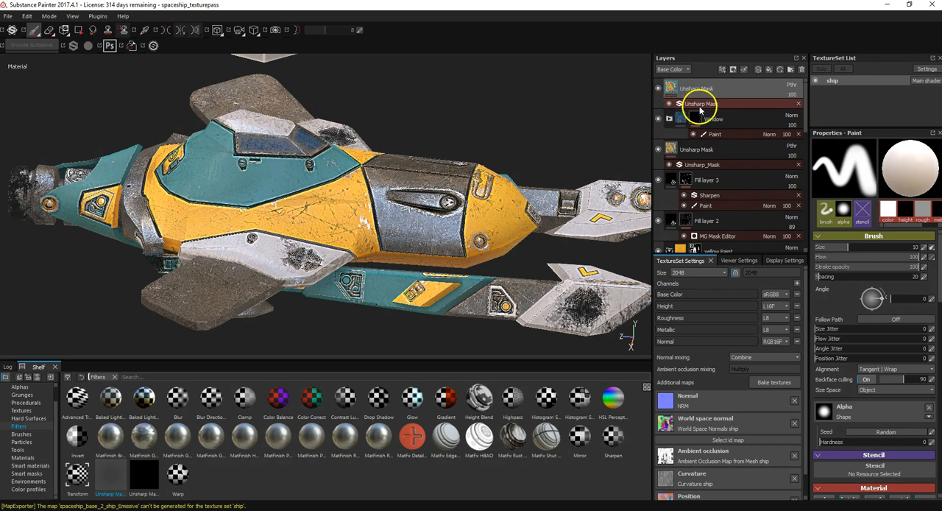
left_click(695, 104)
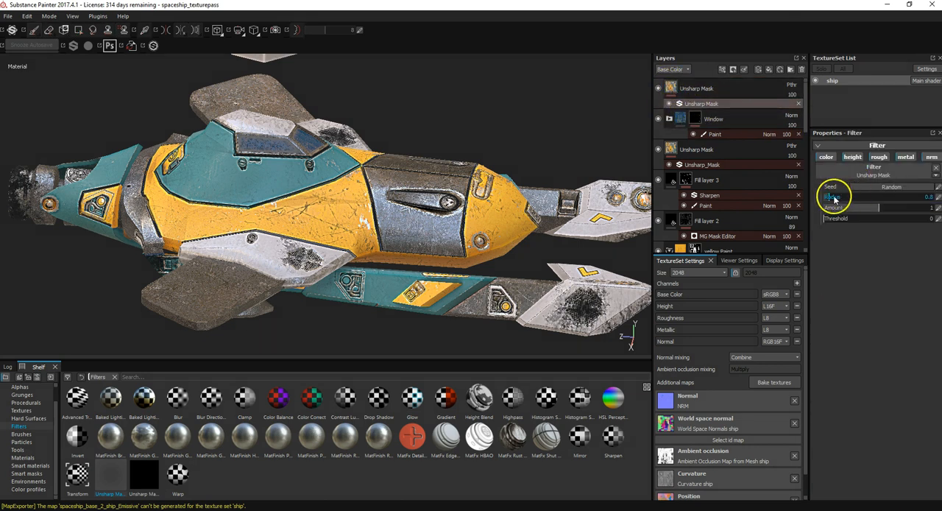
left_click_drag(869, 209, 820, 211)
left_click_drag(905, 211, 728, 213)
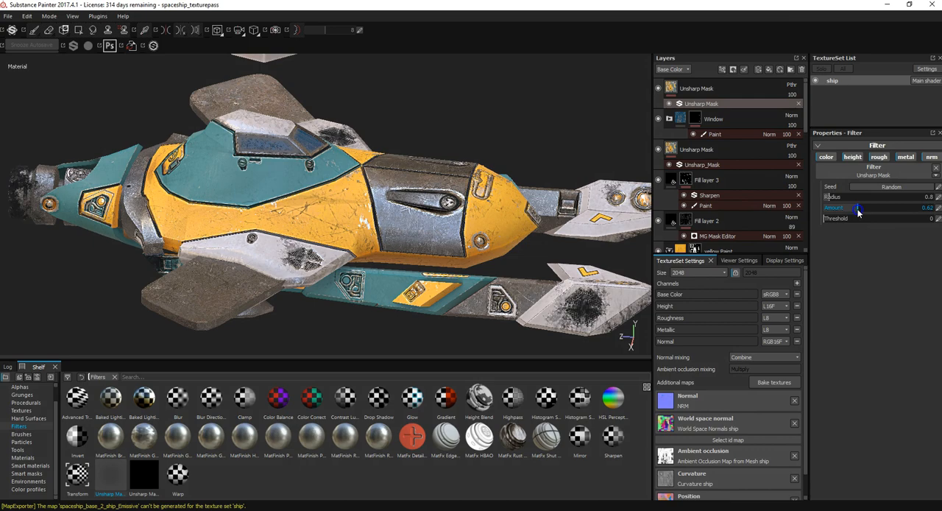
Step: Compare the cockpit area with the topmost Unsharp Mask layer hidden and shown, leaving the layer enabled
left_click_drag(421, 199, 560, 158, "alt")
left_click(658, 89)
left_click(659, 89)
left_click(659, 89)
left_click(659, 89)
left_click(659, 89)
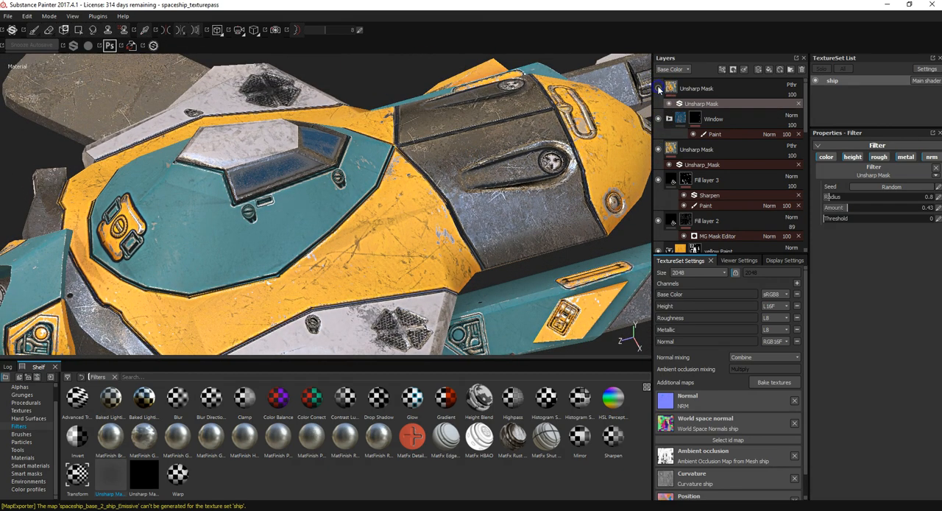
Step: Inspect the sharpened texture on the hull, cockpit, wings and nose from several angles
left_click_drag(389, 234, 394, 283, "alt")
right_click_drag(394, 220, 441, 257, "alt")
right_click_drag(383, 147, 440, 273, "alt")
left_click_drag(439, 274, 557, 245, "alt")
right_click_drag(561, 229, 456, 276, "alt")
scroll(457, 273, "down", 5)
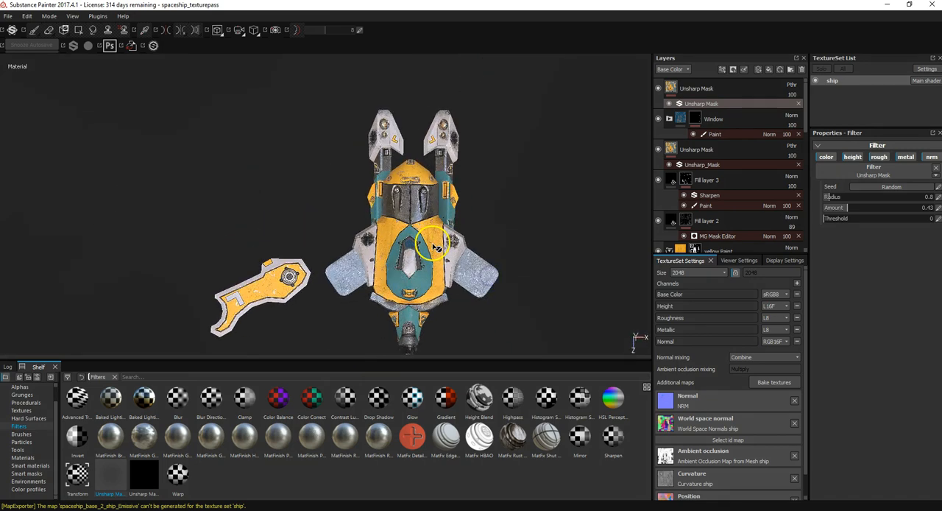
scroll(427, 250, "up", 5)
left_click_drag(420, 255, 390, 219, "alt")
middle_click_drag(411, 220, 320, 250, "alt")
left_click_drag(416, 261, 383, 234, "alt")
middle_click_drag(357, 264, 313, 239, "alt")
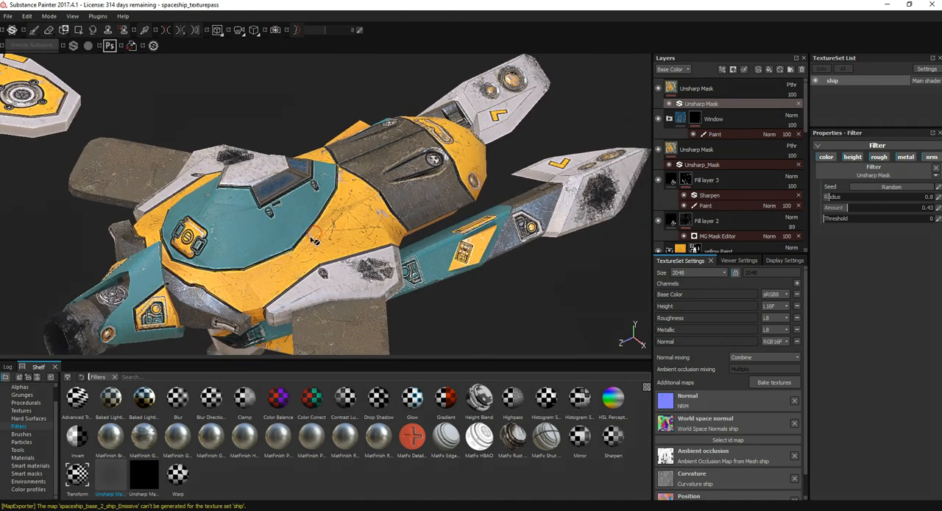
scroll(312, 239, "up", 3)
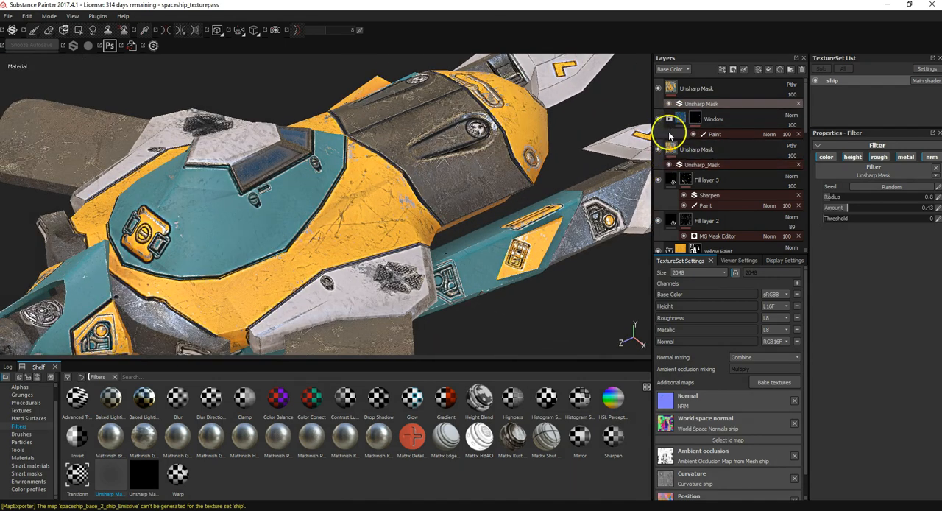
left_click_drag(482, 178, 395, 207, "alt")
middle_click_drag(395, 209, 421, 284, "alt")
middle_click_drag(358, 229, 463, 264, "alt")
mouse_move(430, 244)
left_mouse_down("alt")
mouse_move(445, 242)
mouse_move(421, 240)
mouse_move(428, 234)
mouse_move(416, 254)
mouse_move(423, 230)
left_mouse_up("alt")
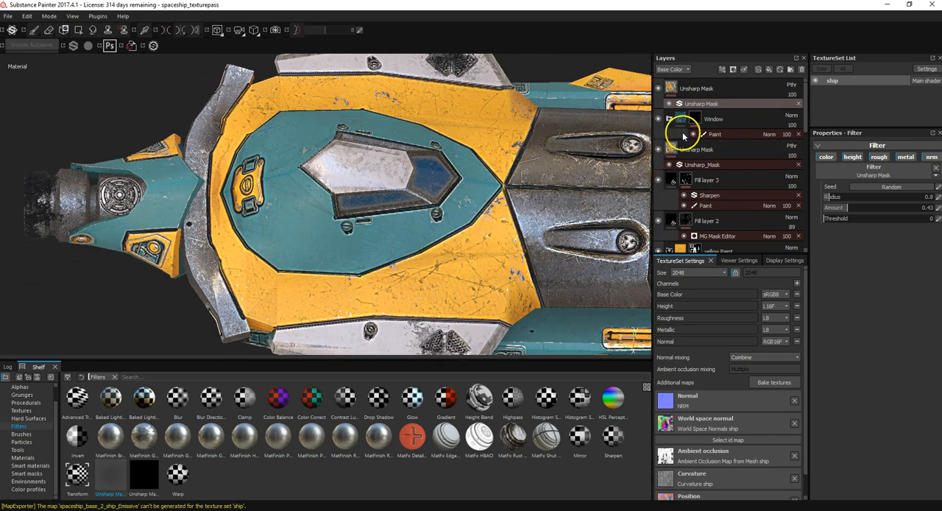
Step: Delete the older Unsharp Mask layer between the Window folder and Fill layer 3, together with its filter
left_click(798, 164)
left_click(798, 150)
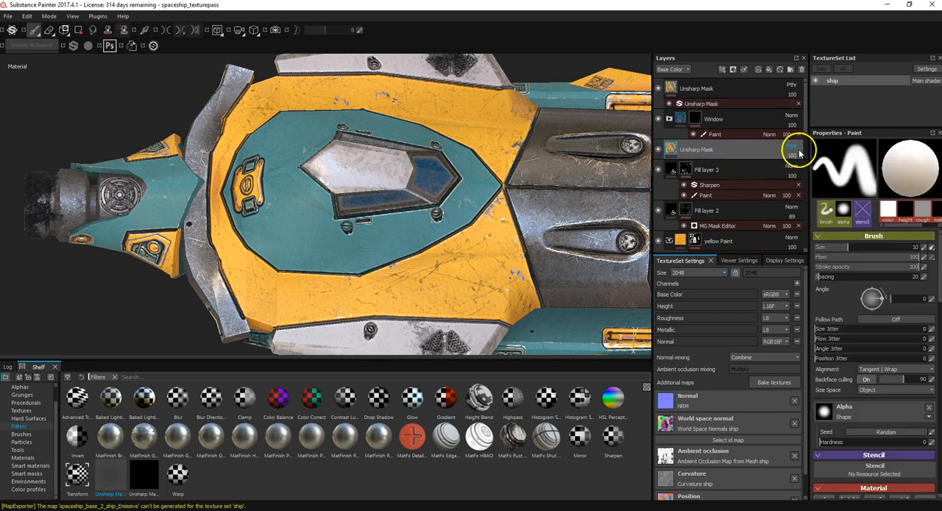
key("Delete")
Step: Set the Amount of the remaining Unsharp Mask filter to 0.53
left_click(734, 95)
left_click(735, 105)
mouse_move(847, 208)
left_mouse_down()
mouse_move(862, 209)
mouse_move(845, 208)
left_mouse_up()
left_click_drag(846, 208, 881, 208)
Step: Lower the roughness of the Base Paint layer inside the yellow Paint folder for a glossier finish
left_click(734, 151)
scroll(740, 223, "down", 2)
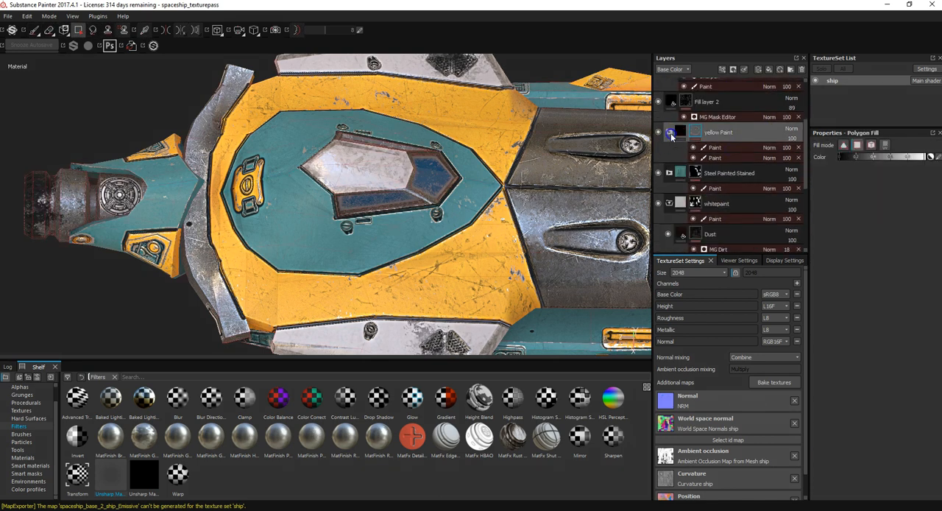
scroll(741, 225, "down", 2)
left_click(685, 224)
left_click_drag(880, 364, 842, 364)
left_click_drag(339, 200, 443, 167, "alt")
left_click_drag(839, 364, 914, 364)
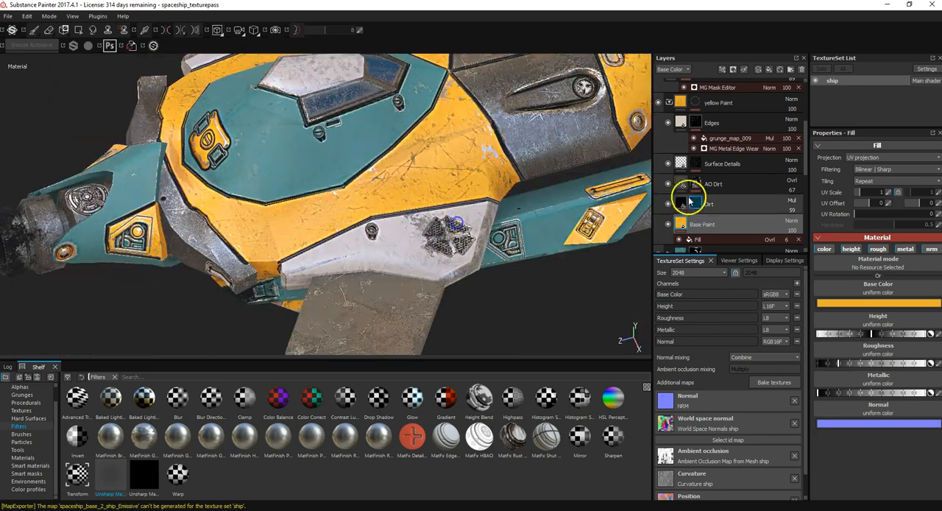
Step: Lower the roughness of the teal Base Paint layer inside the Steel Painted Stained folder
left_click(672, 151)
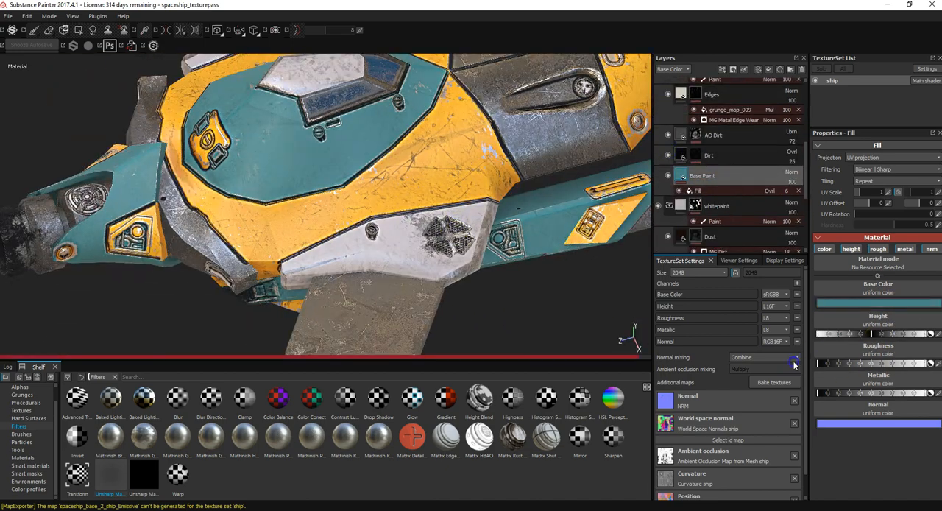
mouse_move(545, 171)
left_mouse_down("alt")
mouse_move(520, 173)
mouse_move(508, 282)
left_mouse_up("alt")
scroll(774, 167, "up", 2)
left_click_drag(548, 121, 454, 162, "alt")
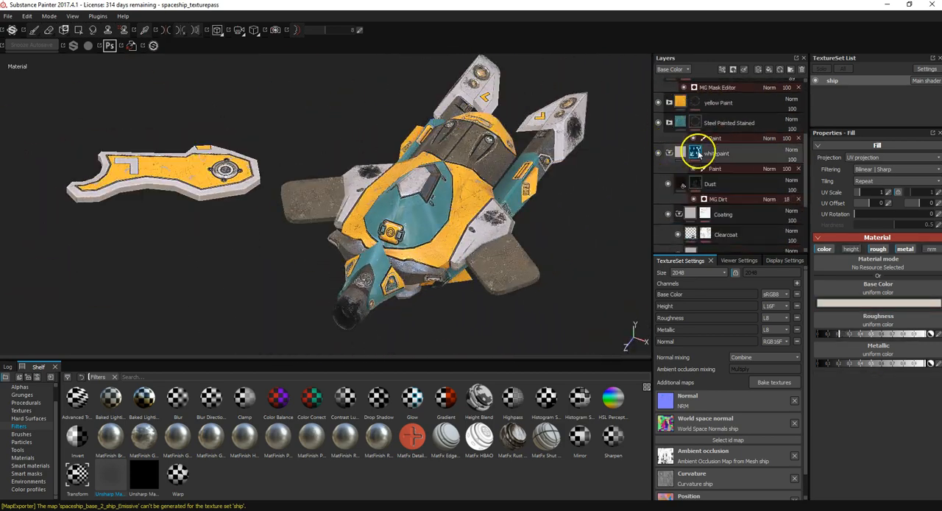
Step: Select the Underpaint layer in the whitepaint folder's Coating group and inspect the white panels on the ship
left_click(691, 154)
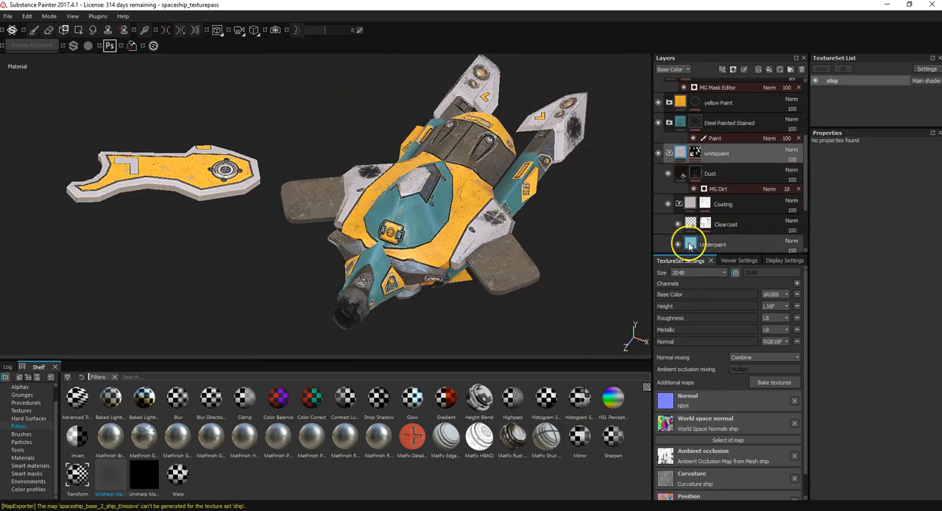
left_click(689, 246)
left_click_drag(549, 158, 338, 11, "alt")
right_click_drag(471, 176, 586, 187, "alt")
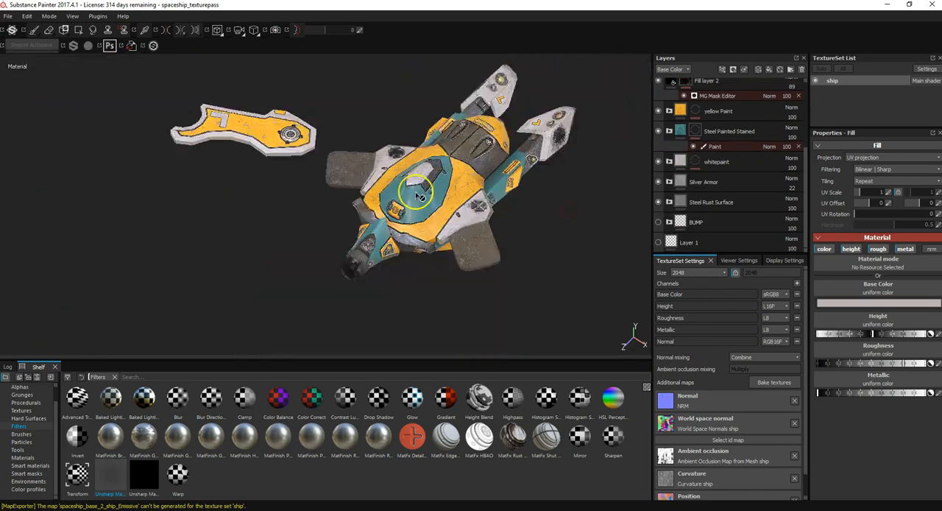
left_click_drag(471, 221, 532, 206, "alt")
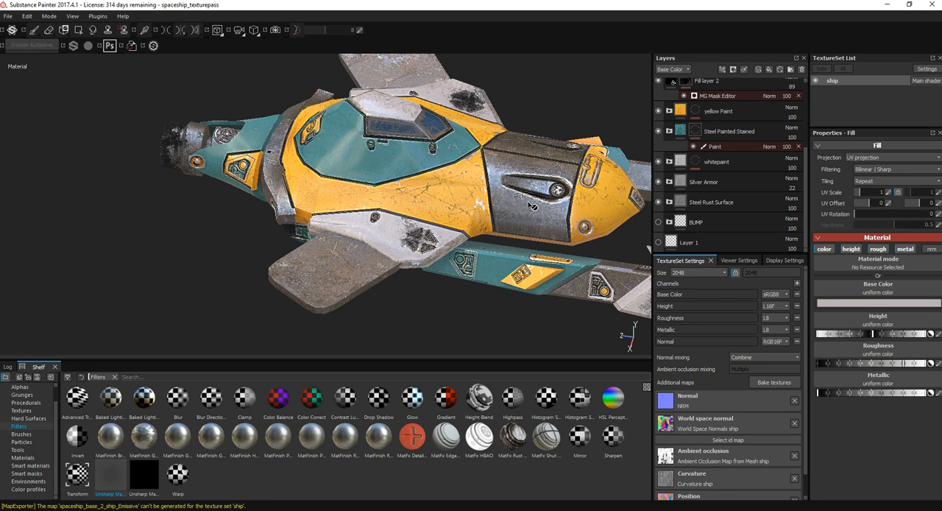
Step: Raise the ship texture set's size to 4096 and check the sharper result on the model
left_click(724, 273)
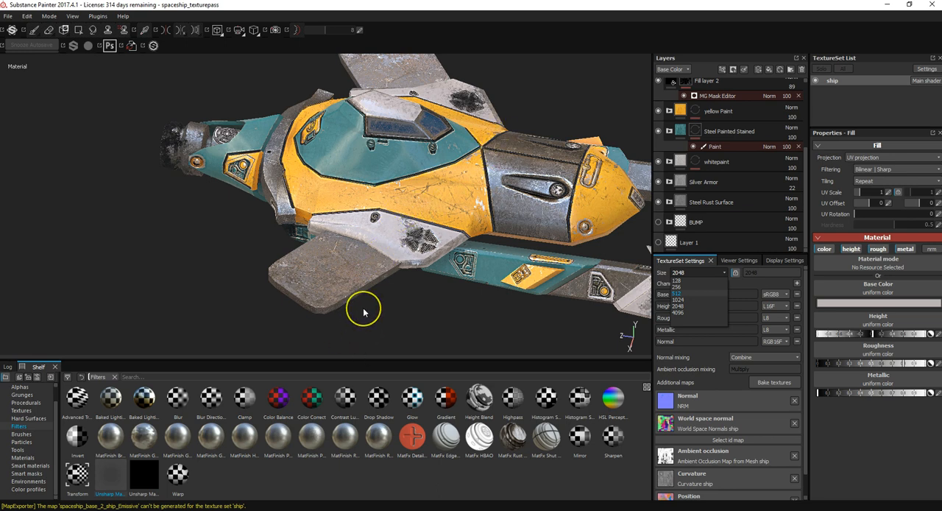
left_click(680, 314)
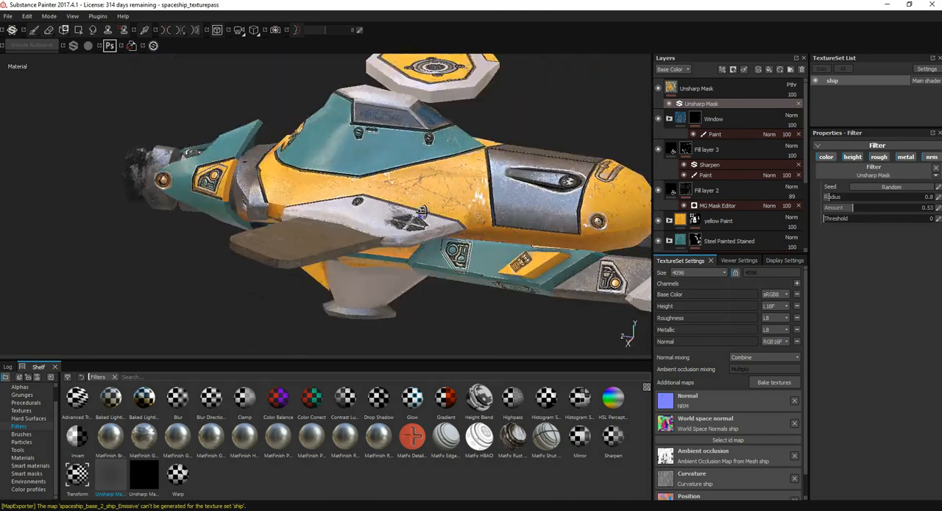
left_click_drag(422, 212, 483, 297, "alt")
middle_click_drag(434, 264, 521, 294, "alt")
left_click_drag(522, 295, 449, 284, "alt")
right_click_drag(448, 284, 412, 262, "alt")
Step: Start a texture export using the PBR MetalRough configuration
right_click(467, 200)
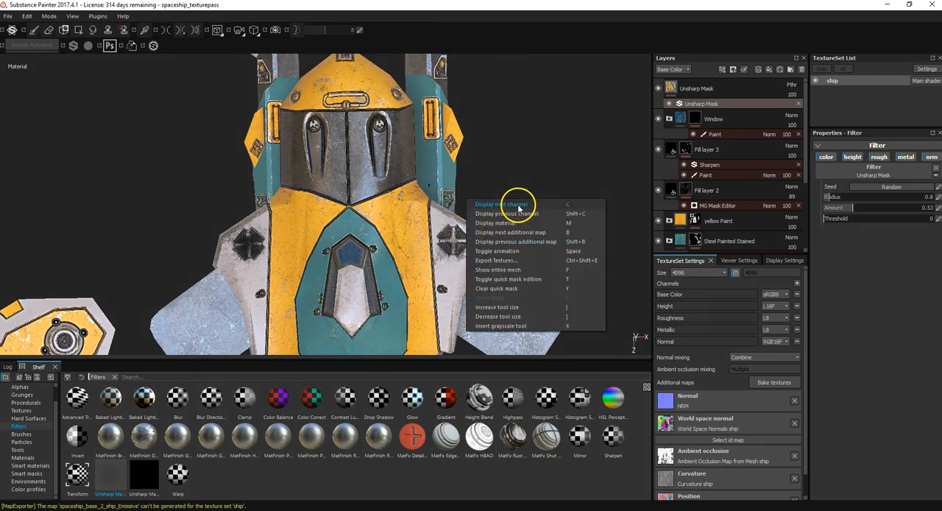
left_click(516, 263)
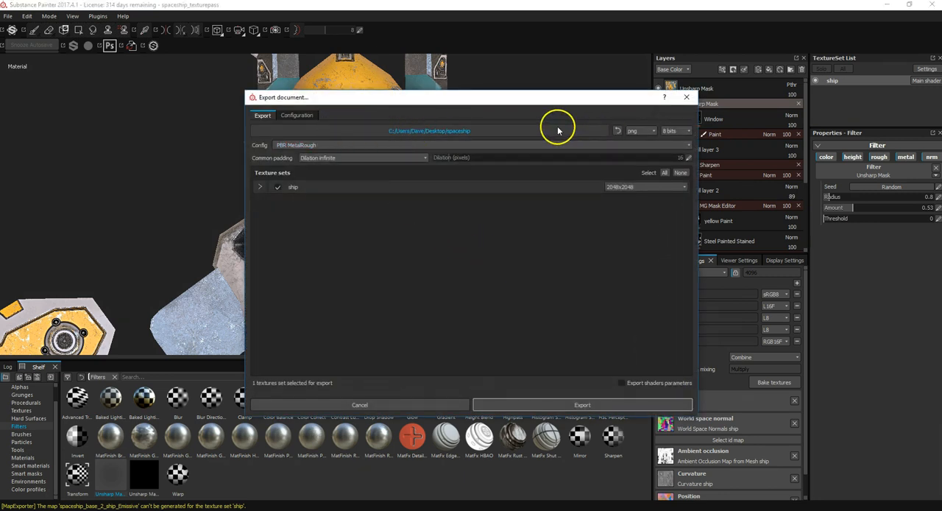
left_click(346, 146)
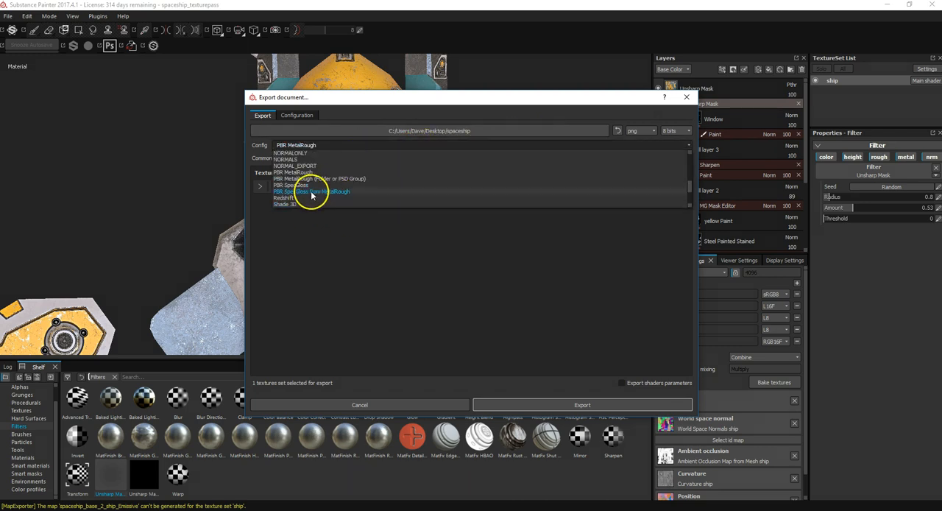
left_click(309, 174)
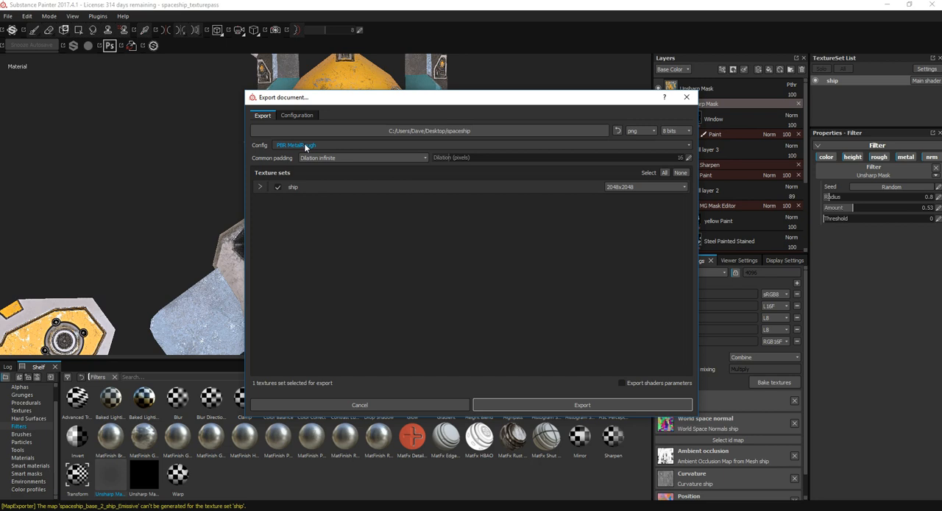
Step: Review the output maps listed for the ship texture set and keep the set selected for export
left_click(261, 188)
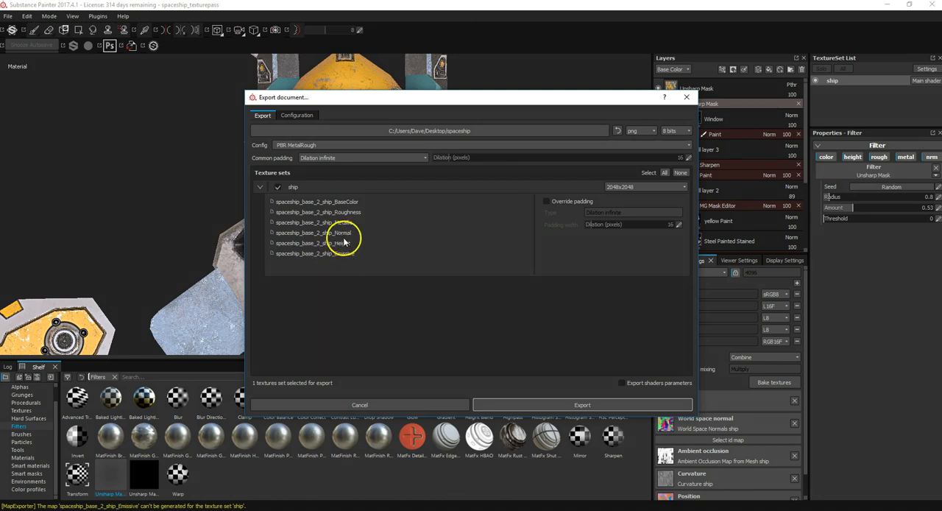
left_click(277, 187)
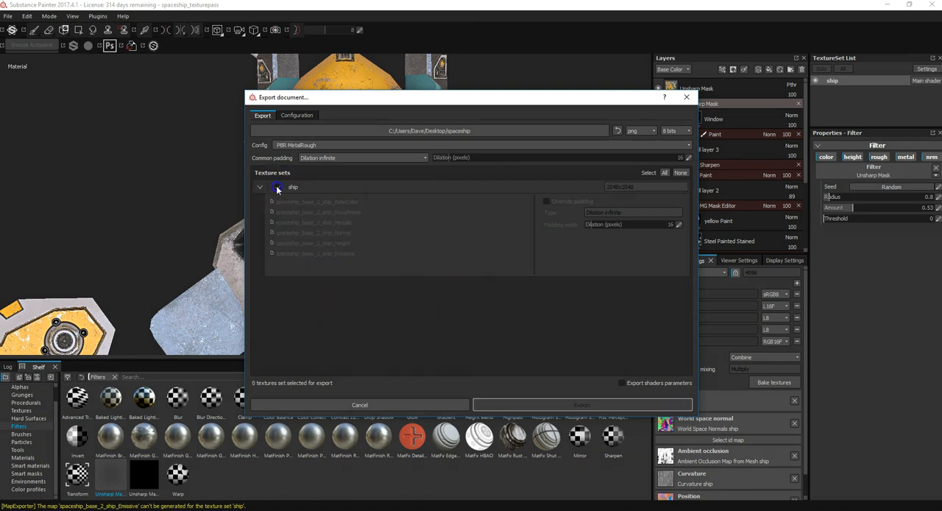
left_click(262, 187)
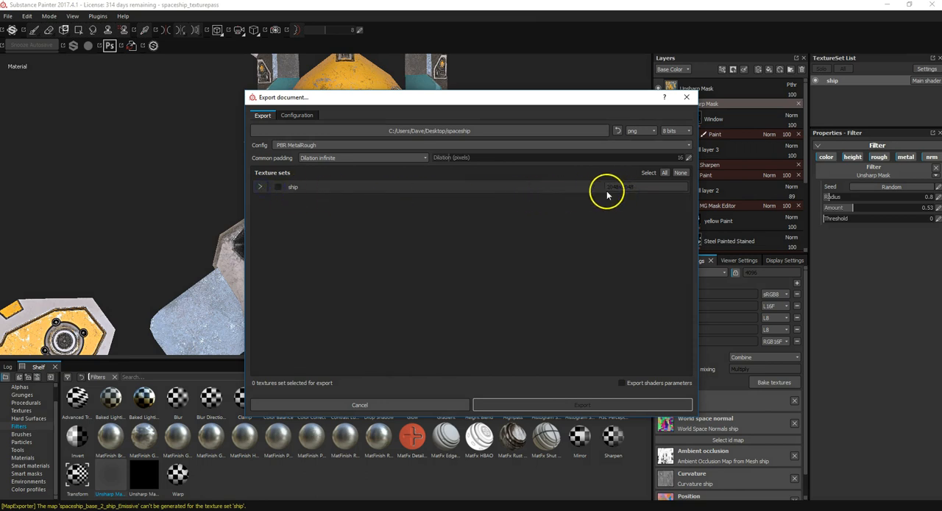
left_click(279, 187)
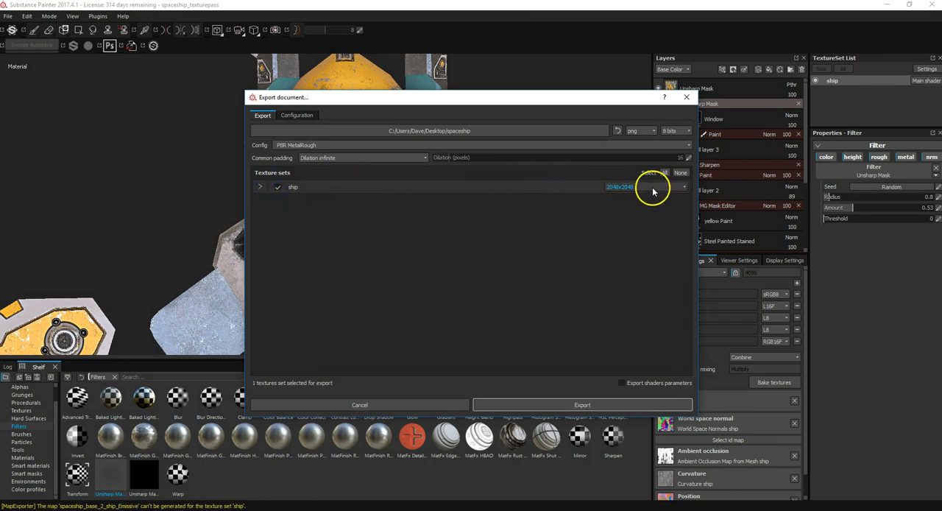
Step: Export the ship texture set at 2048x2048 and open the destination folder
left_click(654, 188)
left_click(638, 209)
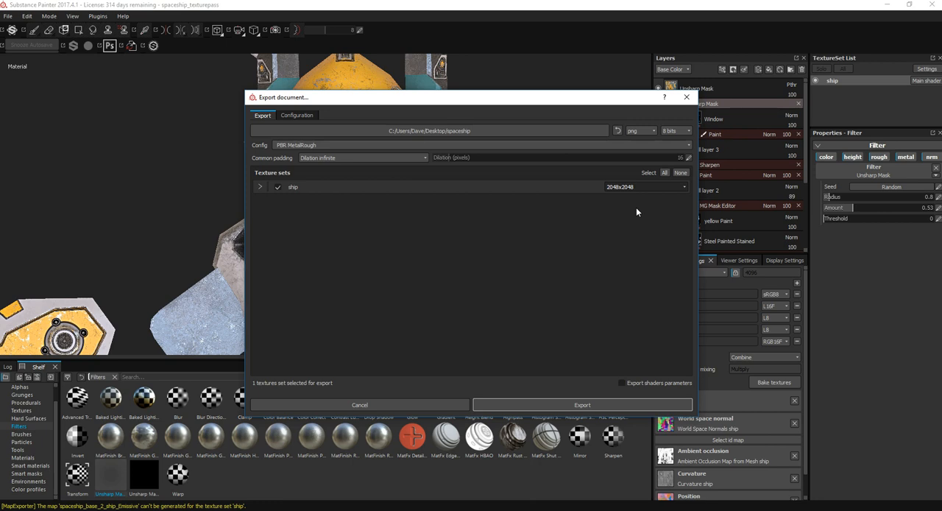
left_click(547, 405)
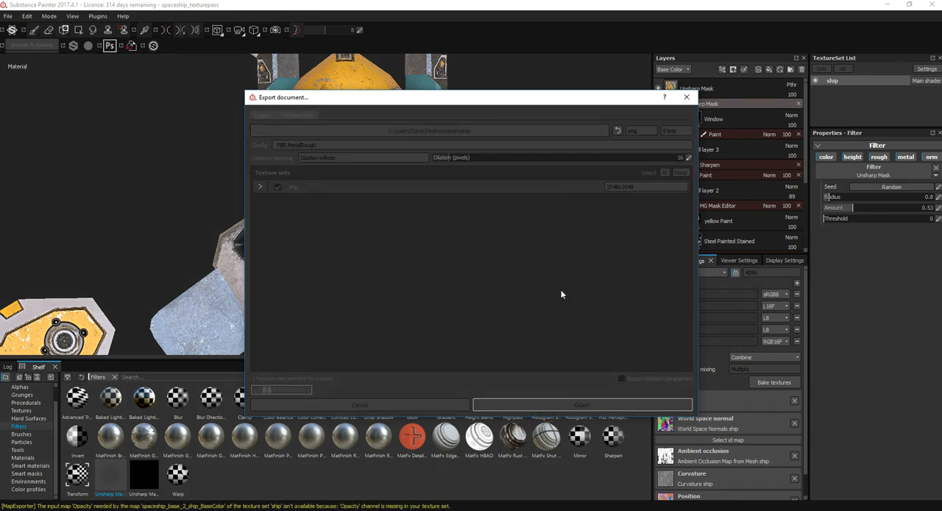
left_click(508, 279)
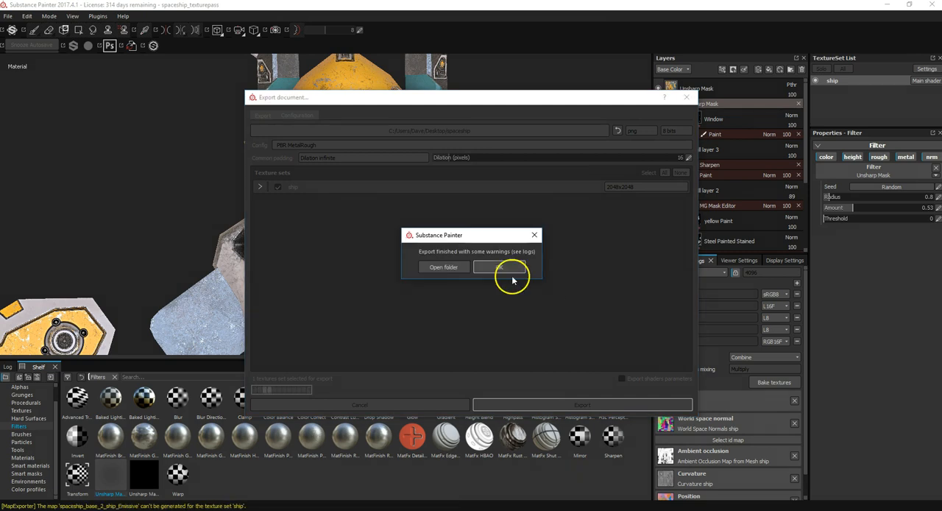
left_click(443, 268)
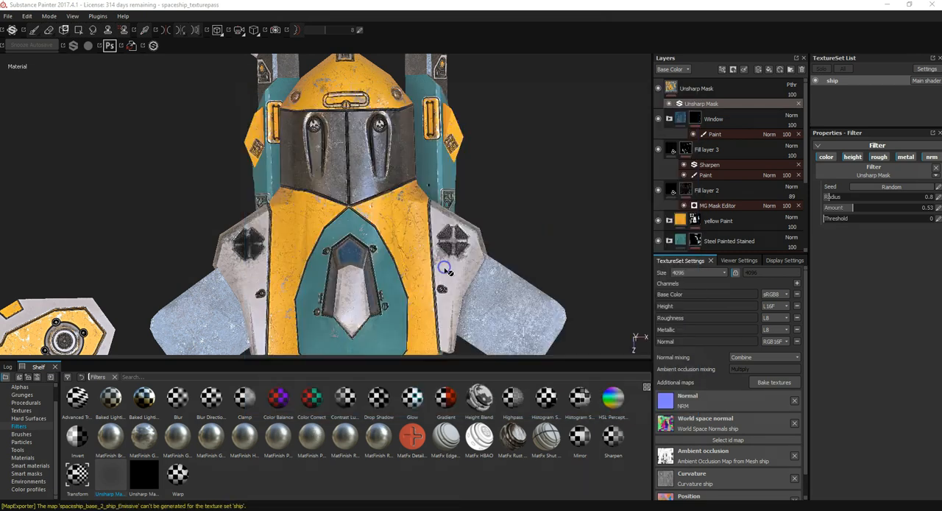
Step: Look through the exported BaseColor, Height, Metallic, Normal and Roughness maps in the spaceship folder
left_click_drag(506, 186, 387, 116)
left_click(418, 192)
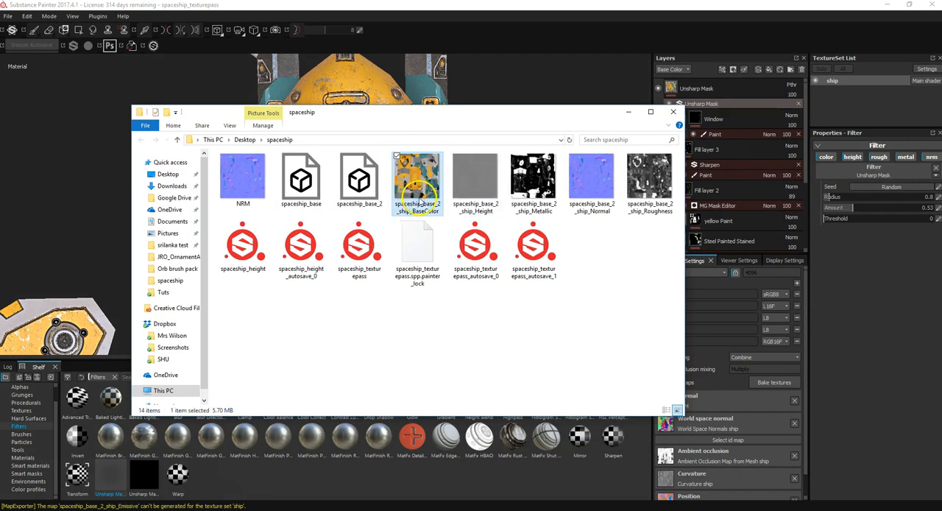
left_click(477, 190)
left_click(541, 190)
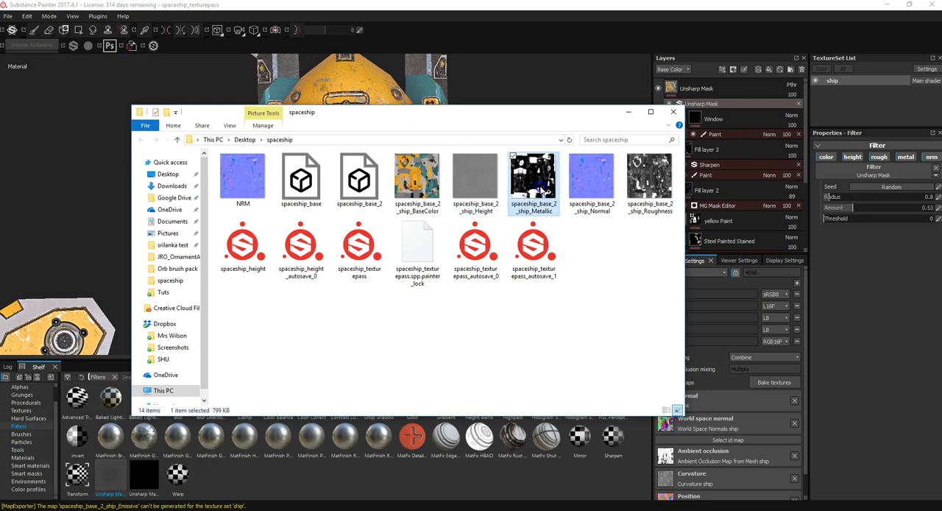
left_click(588, 188)
left_click(651, 184)
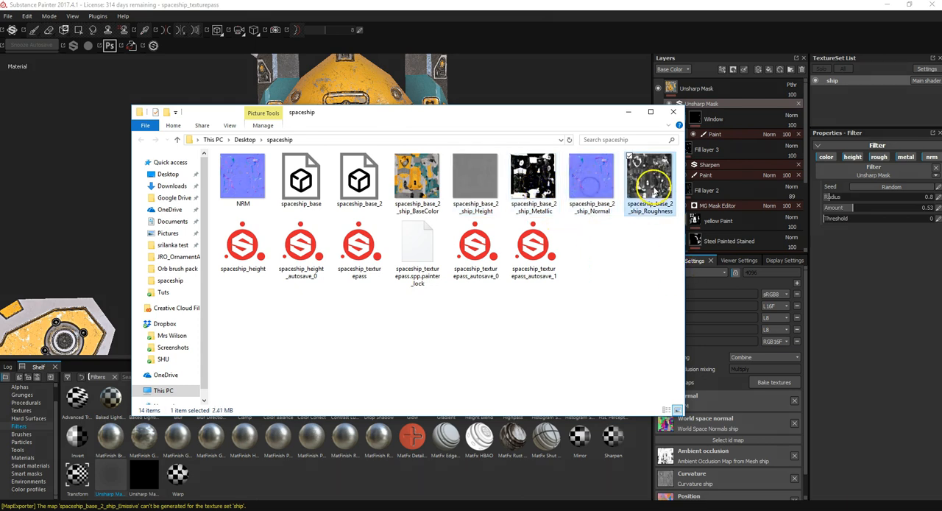
left_click(480, 170)
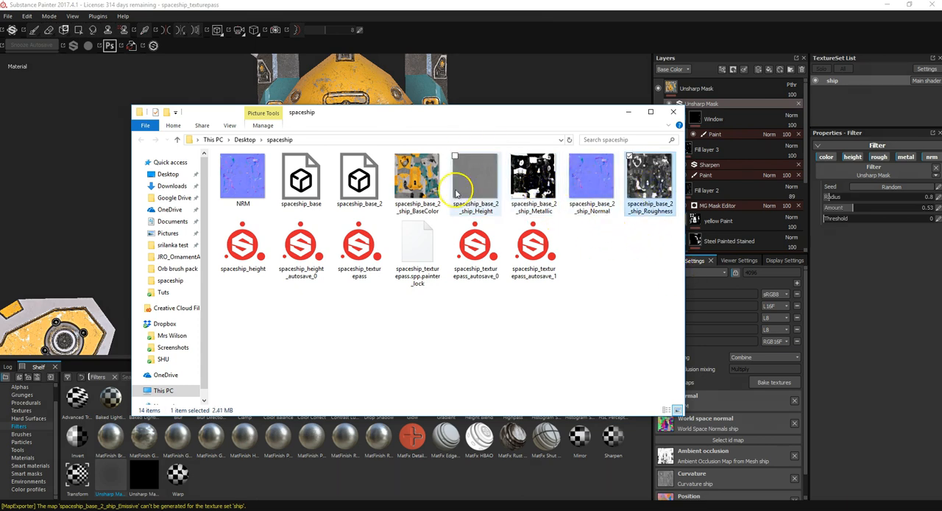
Step: Switch to Photoshop and arrange its window so the spaceship folder stays accessible alongside it
left_click(579, 274)
left_click_drag(522, 110, 413, 76)
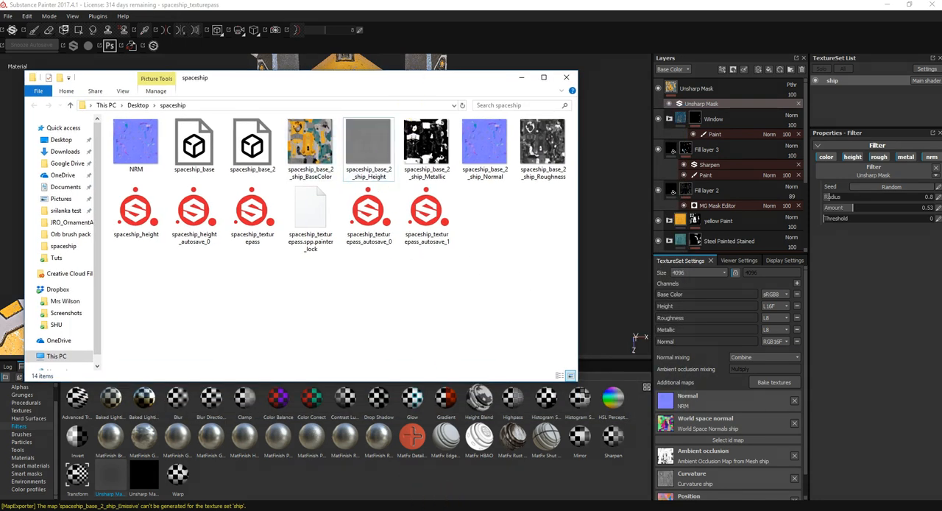
mouse_move(446, 509)
left_click(467, 494)
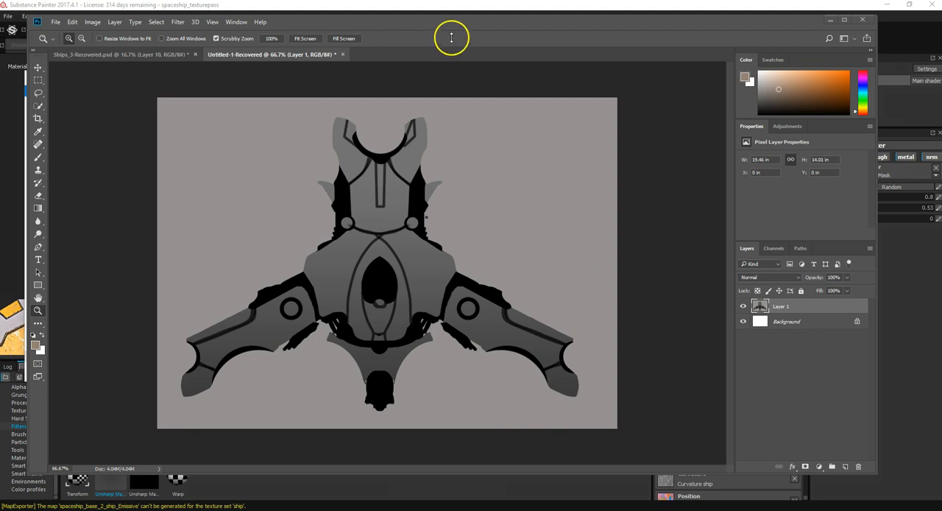
left_click_drag(420, 25, 623, 225)
Step: Open the exported BaseColor, Metallic, Normal and Roughness maps from the spaceship folder in Photoshop, with its window maximized
left_click(309, 144)
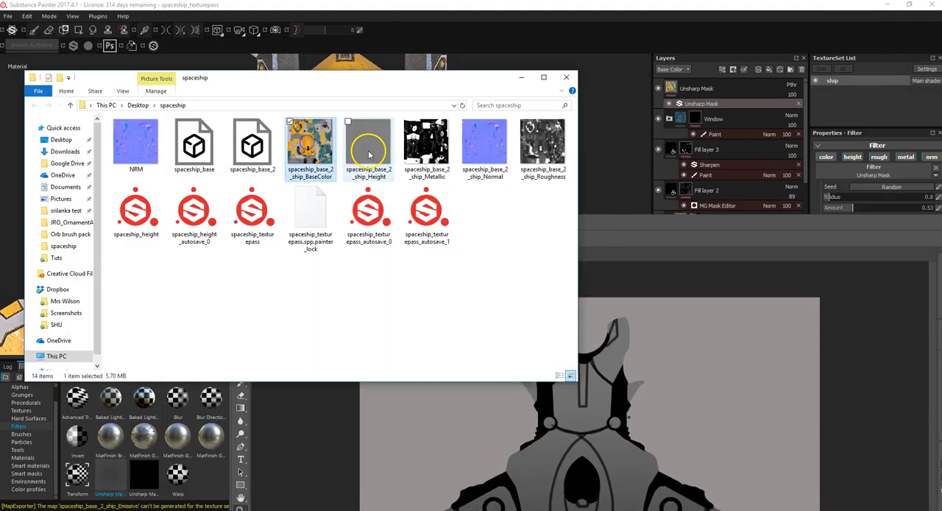
left_click(432, 158, "ctrl")
left_click(487, 153, "ctrl")
left_click(551, 155, "ctrl")
left_click_drag(312, 146, 448, 30)
left_click(812, 34)
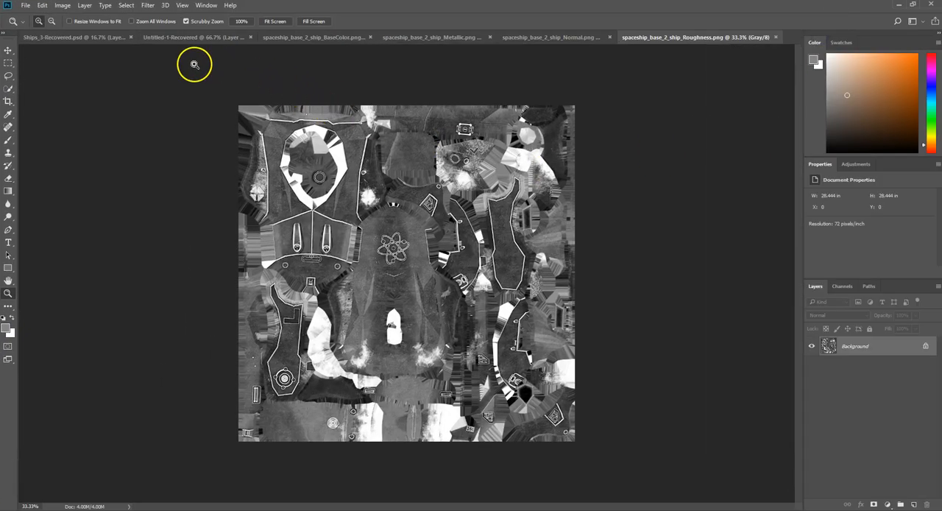
Step: Examine the exported BaseColor map and the Metallic map up close
left_click(292, 38)
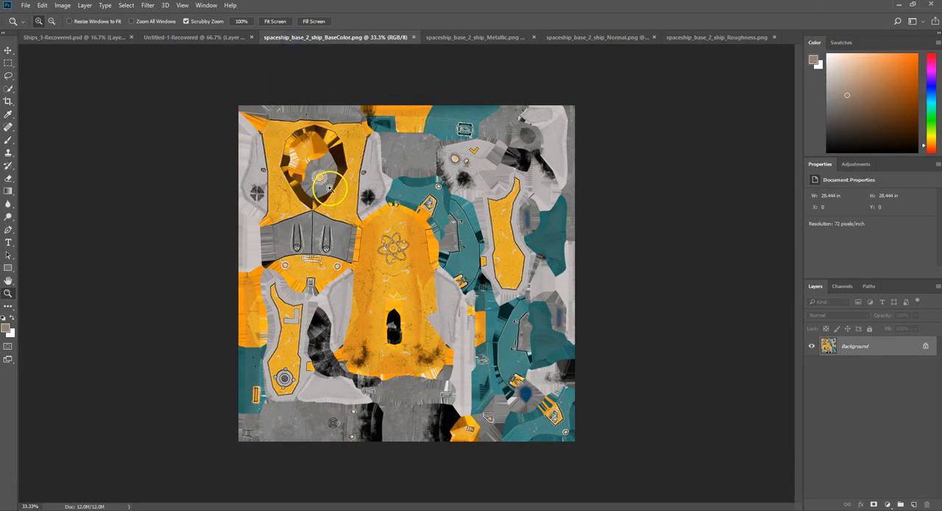
left_click(356, 263)
scroll(425, 269, "up", 1)
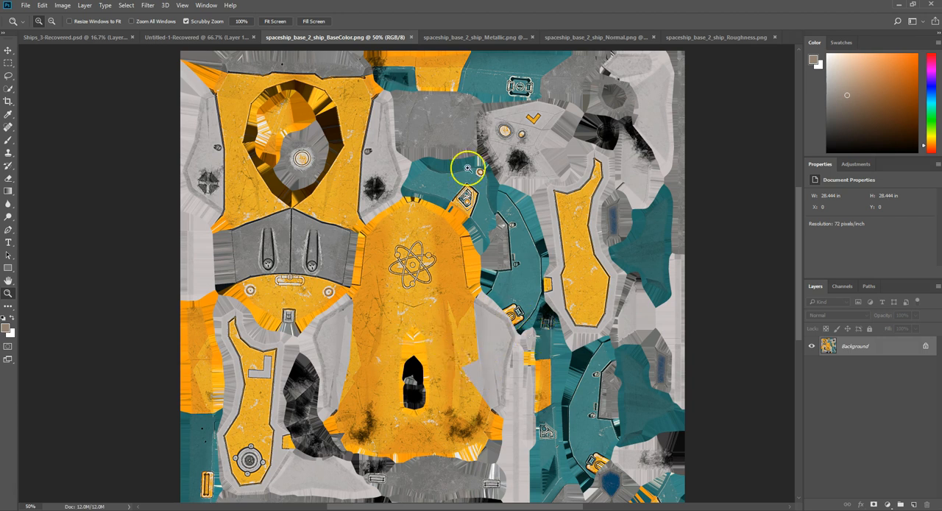
left_click(464, 41)
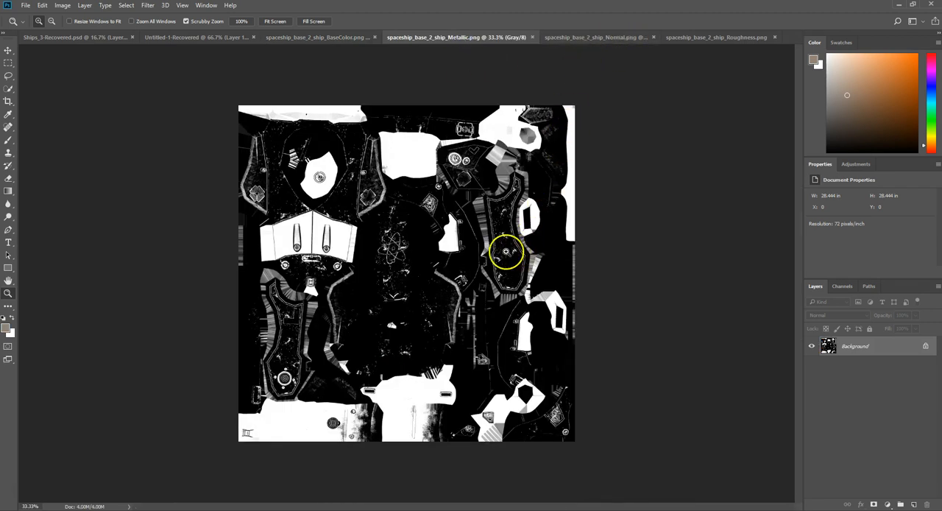
left_click(345, 237)
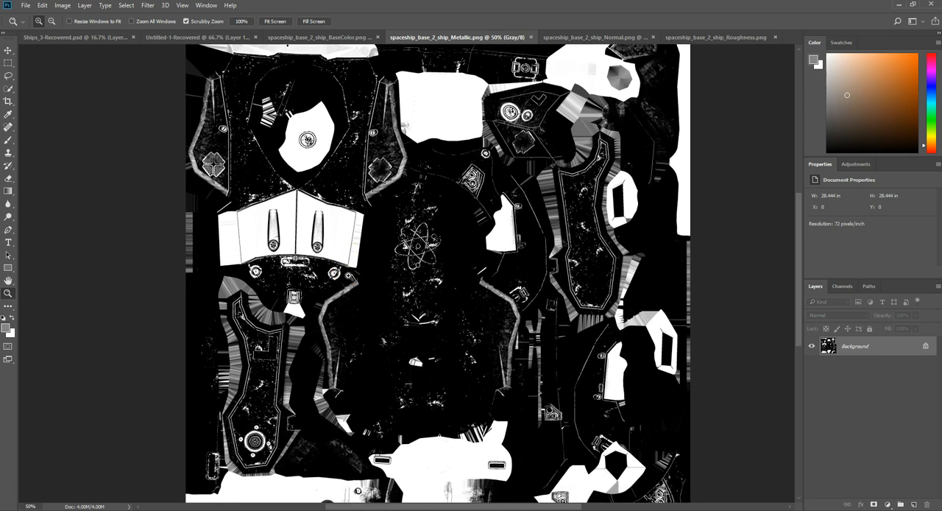
left_click(340, 242)
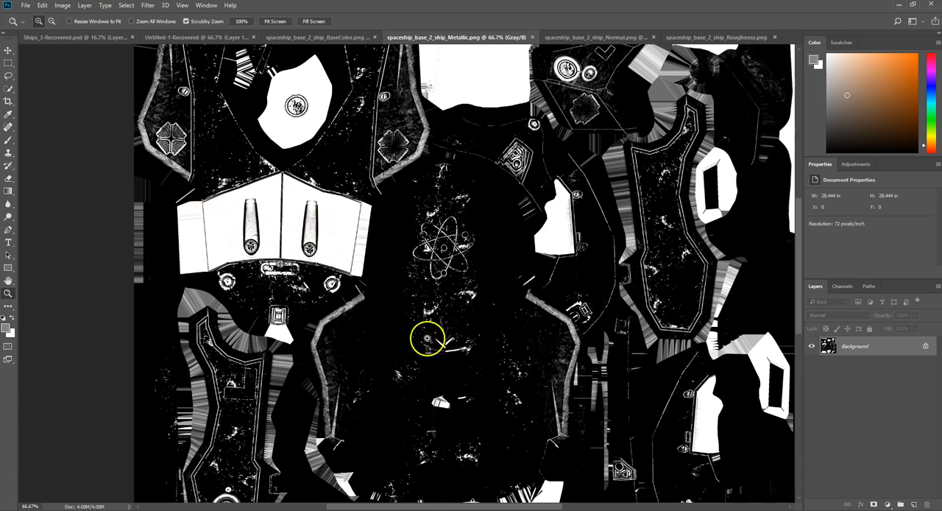
scroll(404, 287, "up", 1)
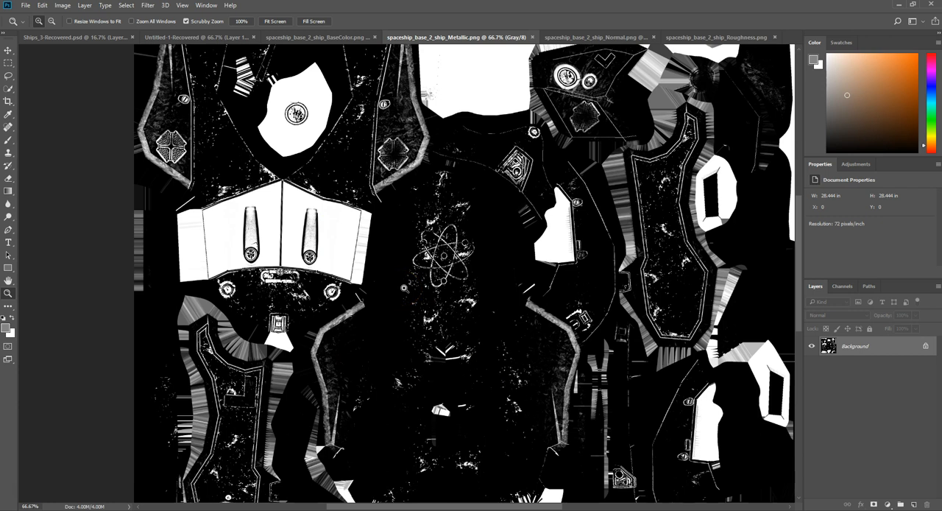
Step: Examine the detail across the exported Roughness map, followed by the Normal map
left_click(702, 36)
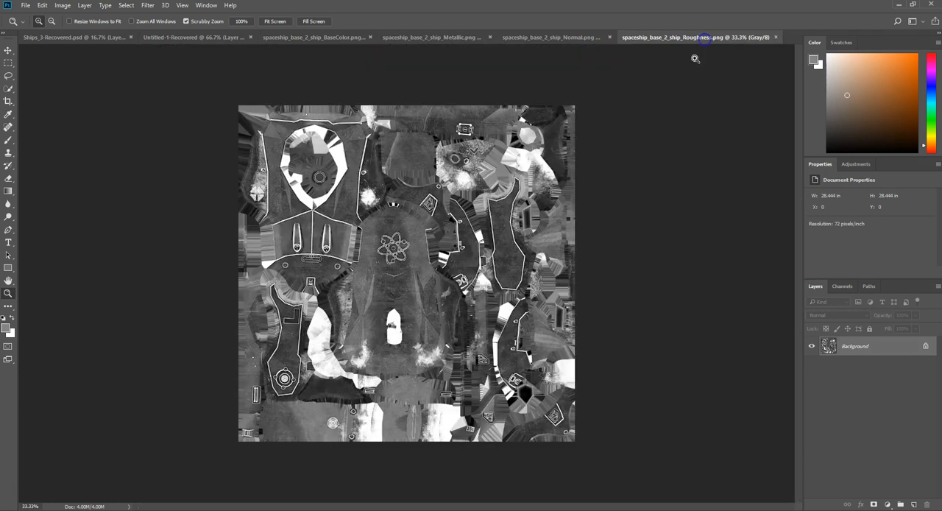
left_click(392, 263)
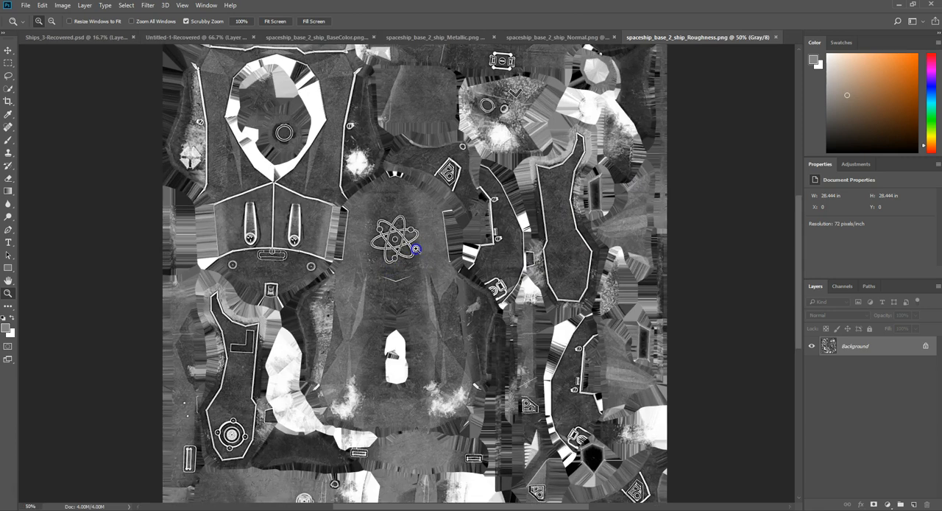
left_click(415, 249)
scroll(379, 245, "up", 2)
scroll(381, 245, "up", 5)
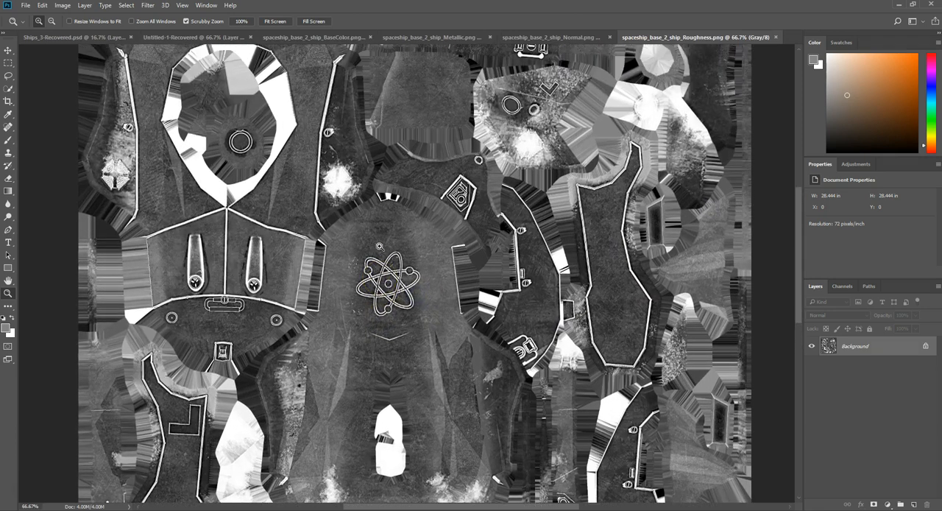
scroll(383, 263, "up", 2)
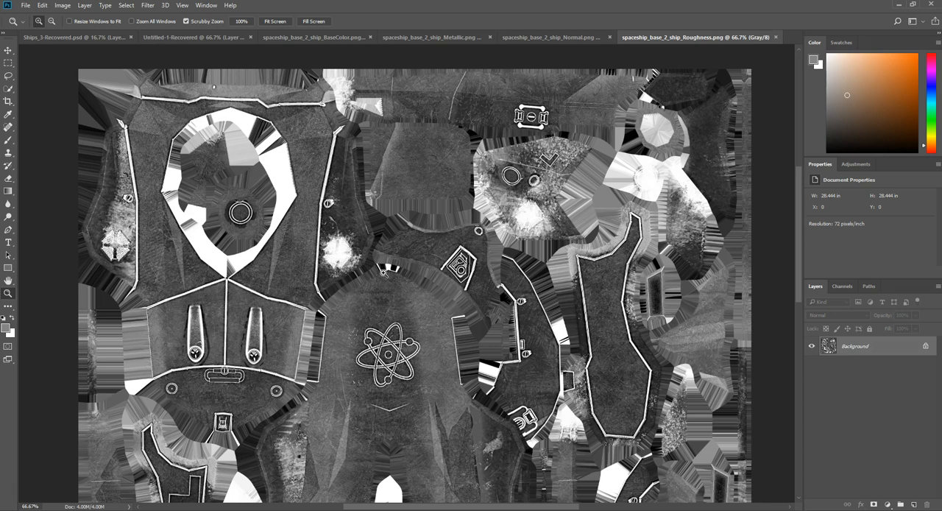
scroll(409, 304, "down", 1)
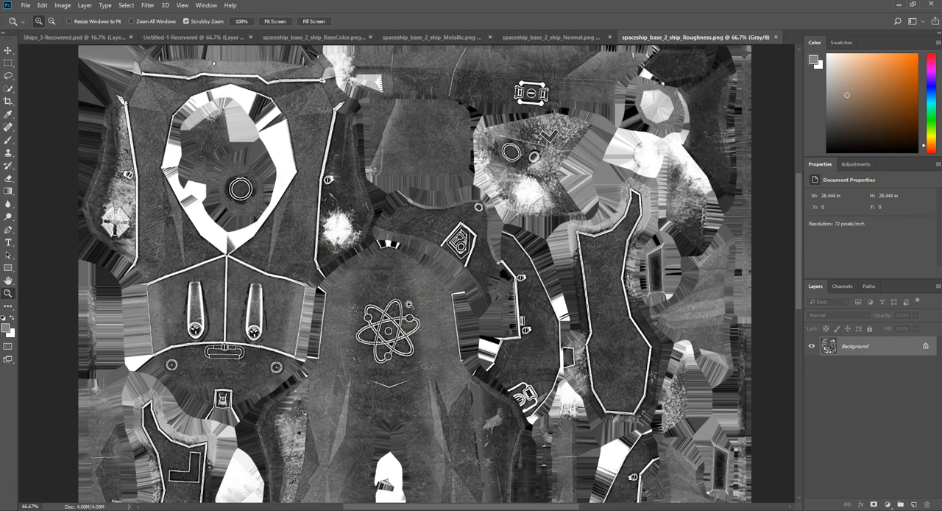
scroll(410, 304, "down", 1)
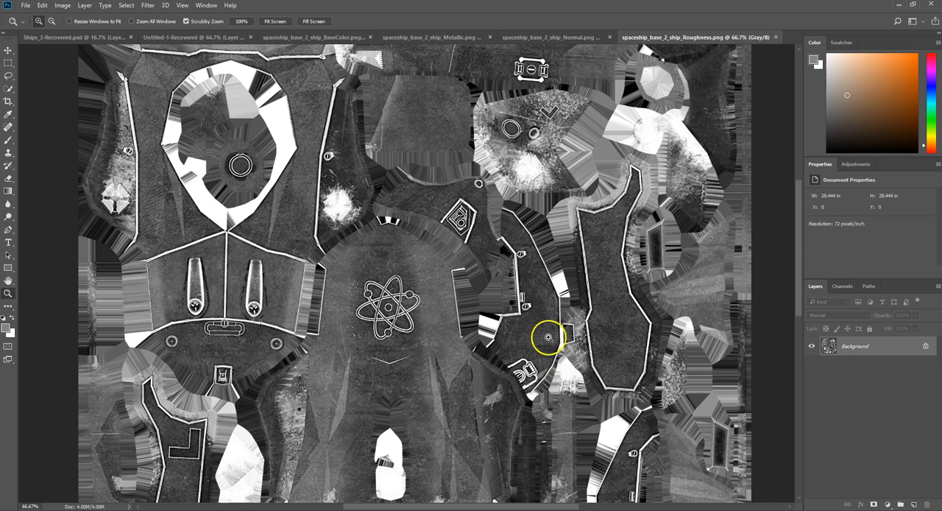
scroll(401, 364, "down", 2)
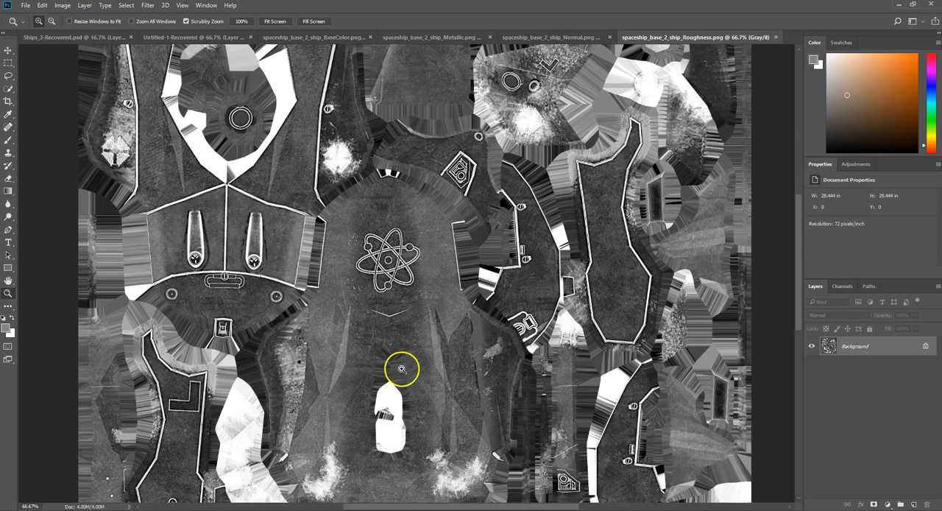
scroll(402, 368, "down", 3)
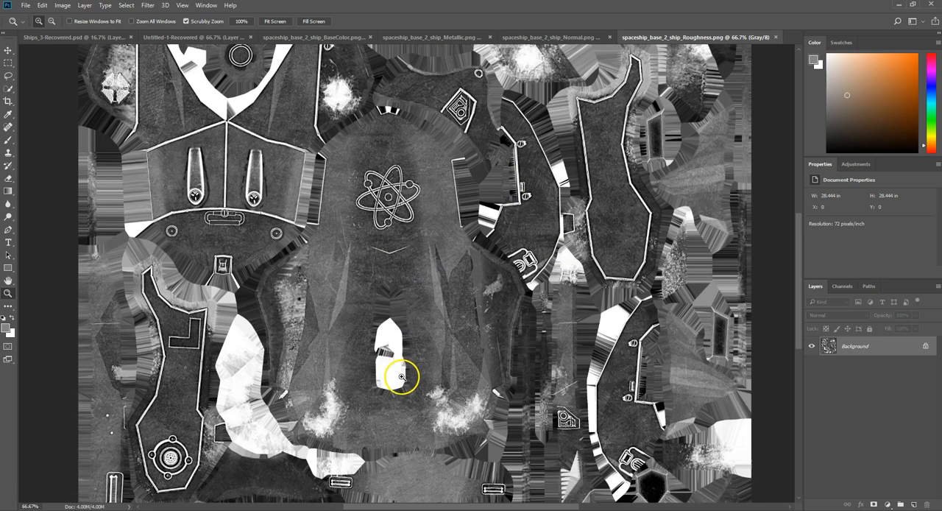
scroll(401, 377, "down", 4)
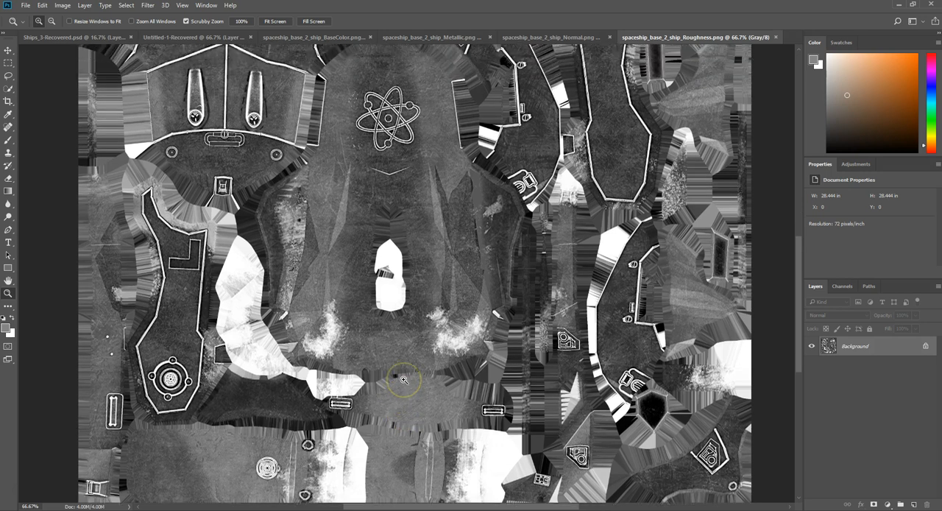
scroll(403, 379, "up", 8)
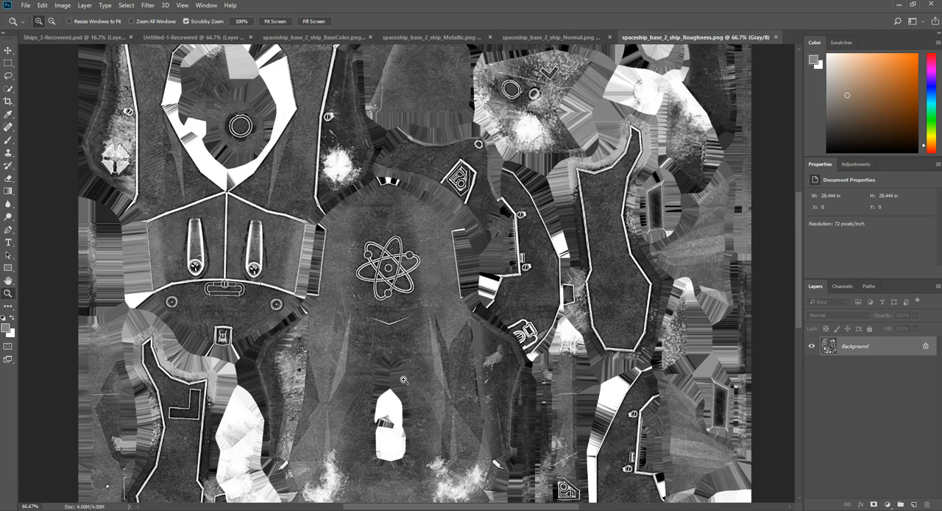
scroll(403, 379, "up", 4)
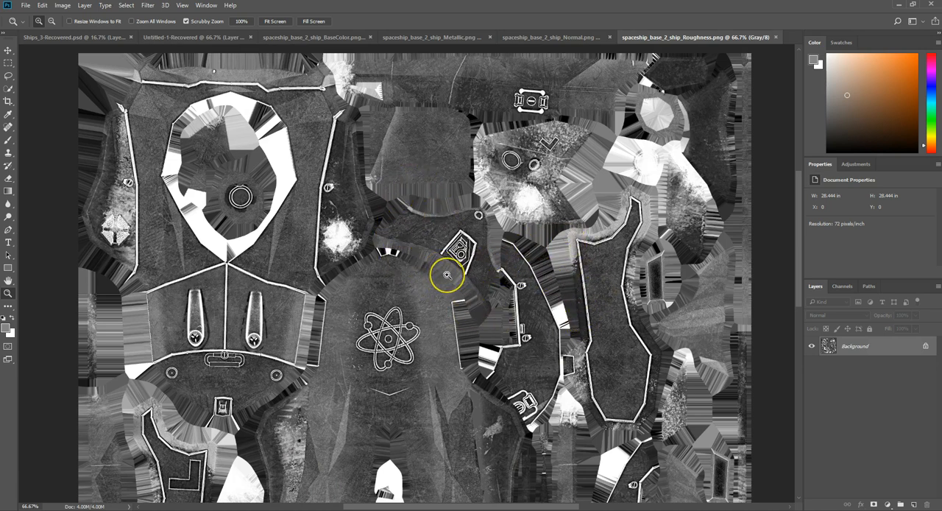
left_click(550, 37)
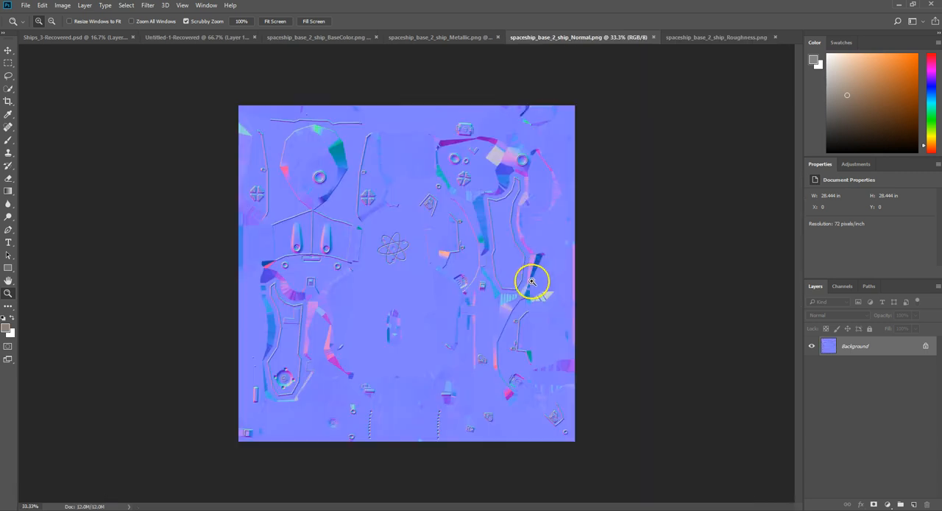
left_click(439, 263)
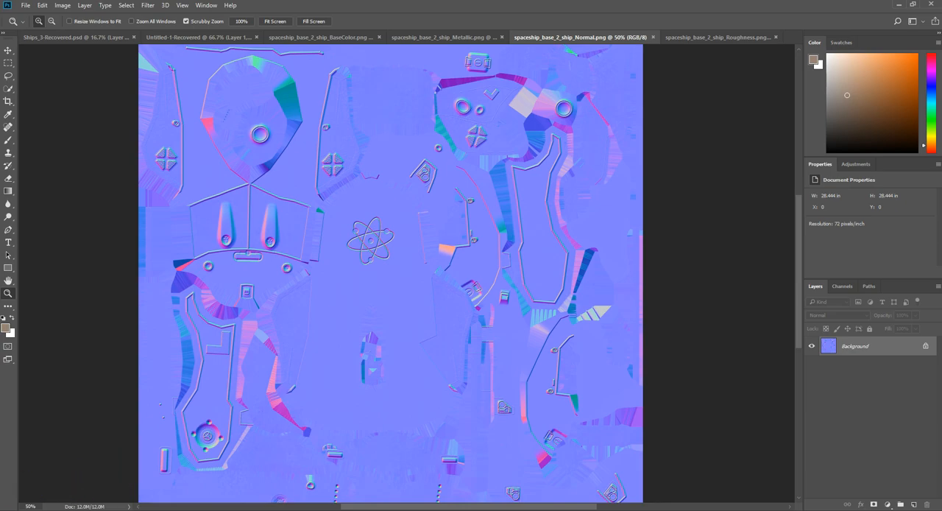
Step: Switch to Marmoset Toolbag and import the spaceship_base_2 model into the scene
key("super")
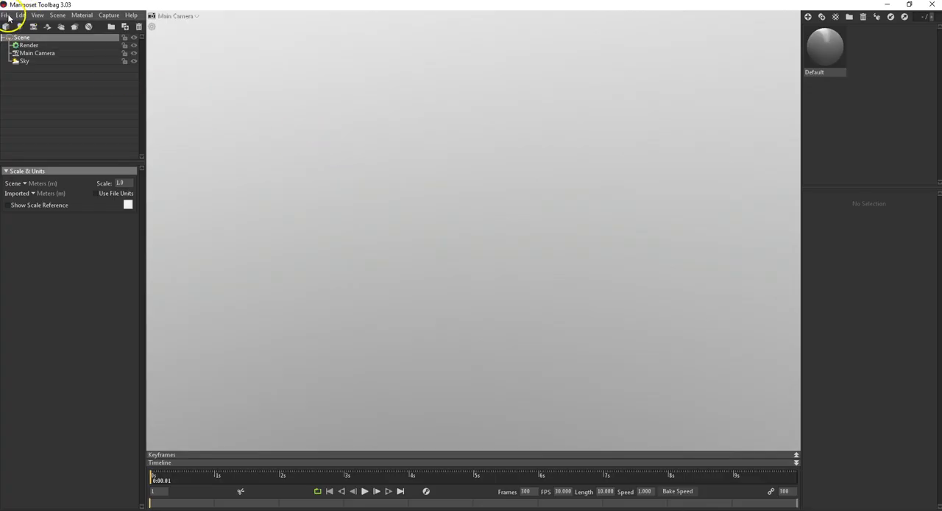
left_click(7, 15)
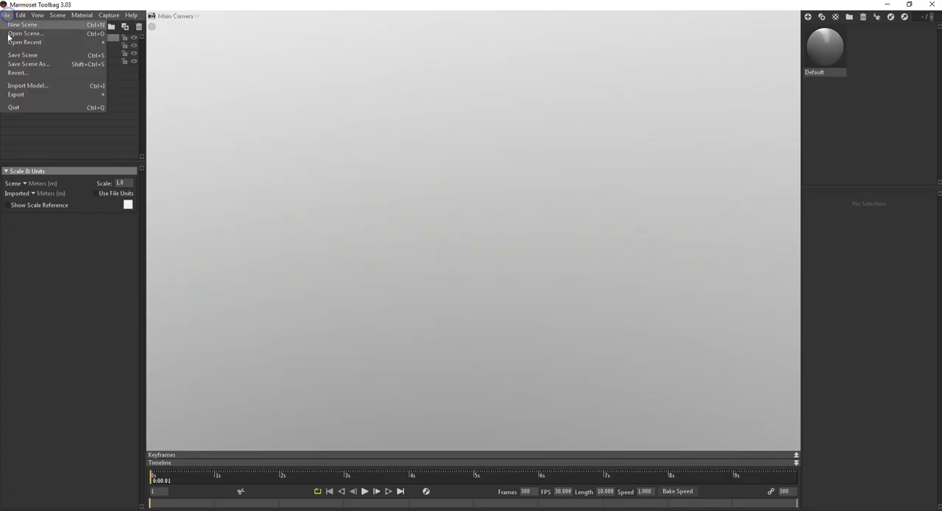
left_click(39, 86)
left_click(343, 143)
left_click(551, 314)
left_click_drag(521, 266, 621, 127)
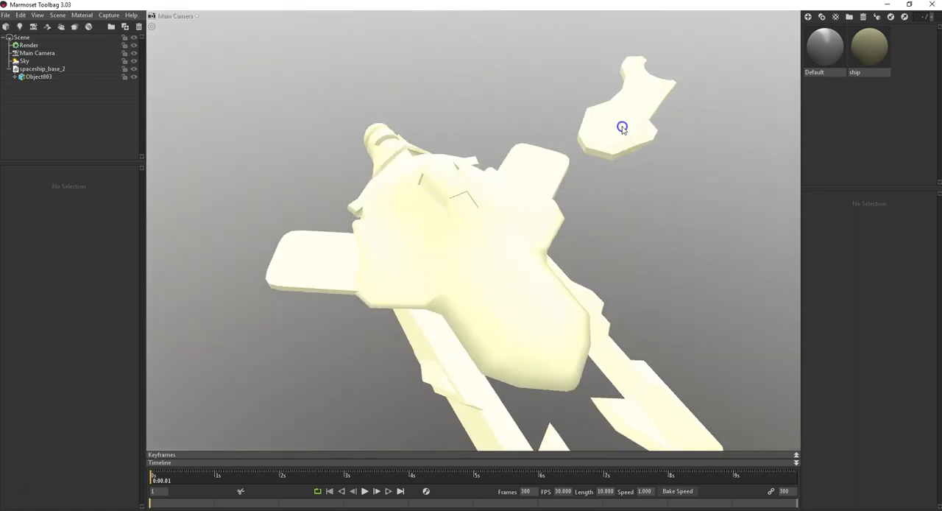
left_click(622, 129)
left_click_drag(626, 175, 584, 230)
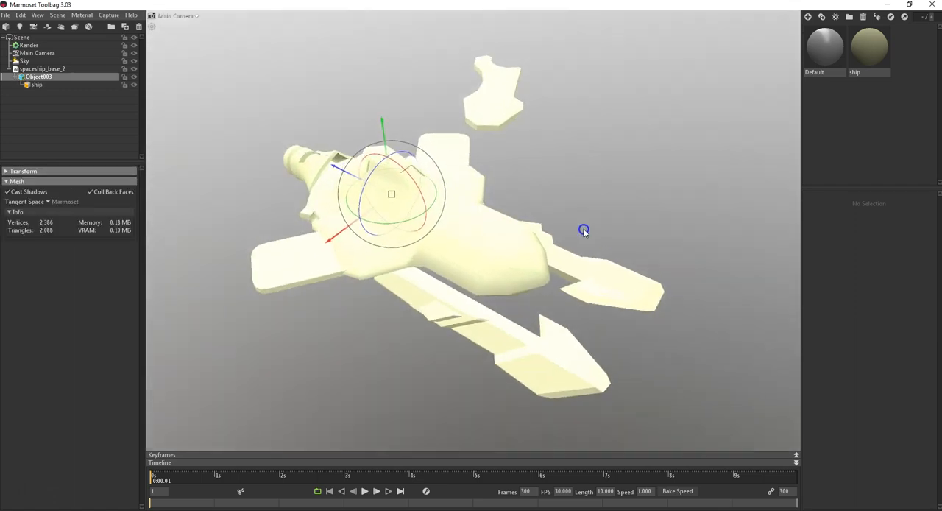
Step: Apply the Default material to the imported spaceship
left_click(826, 52)
left_click_drag(827, 49, 449, 222)
mouse_move(625, 220)
left_mouse_down()
mouse_move(545, 190)
mouse_move(647, 227)
mouse_move(626, 214)
left_mouse_up()
Step: Load spaceship_base_2_ship_Normal as the Default material's normal map
left_click(816, 242)
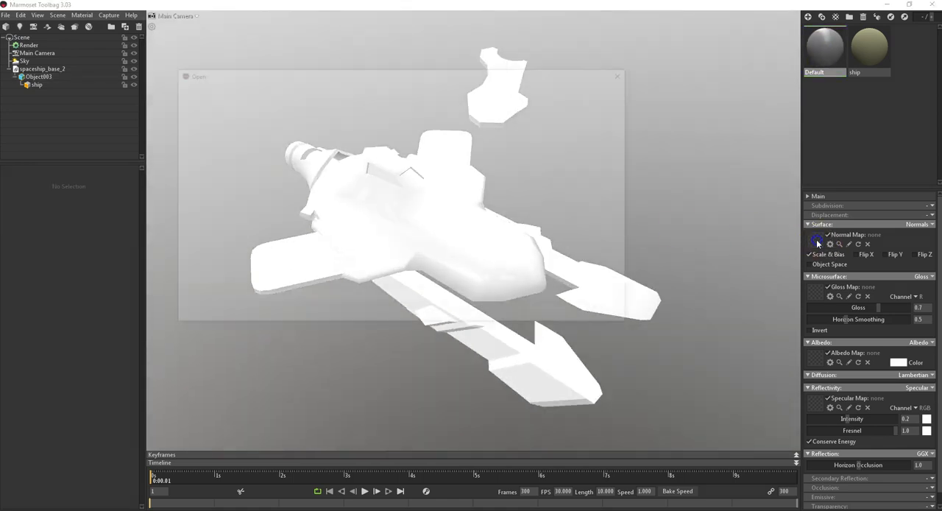
left_click(283, 198)
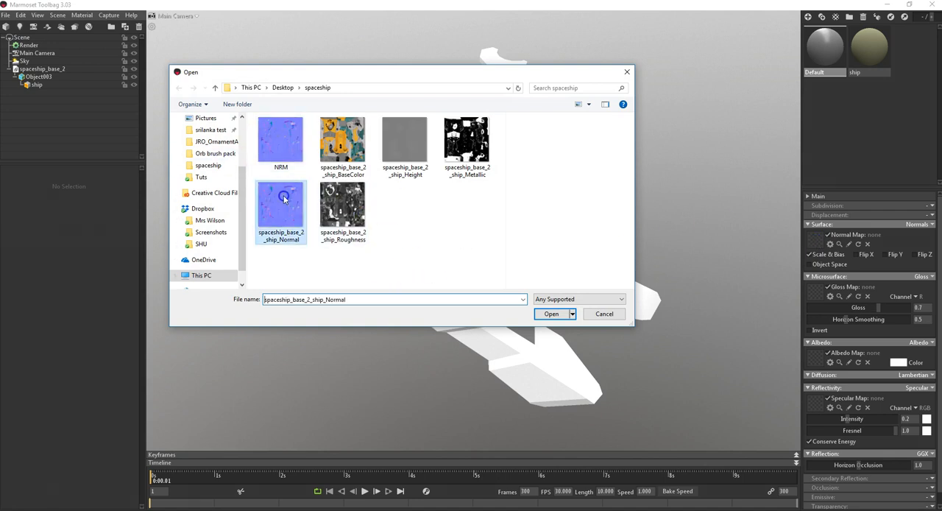
left_click(549, 314)
left_click_drag(543, 315, 550, 272)
Step: Enable Flip Y for the normal map and check the surface relief on the ship
left_click(884, 254)
left_click_drag(740, 258, 624, 255)
scroll(494, 216, "down", 1)
scroll(494, 218, "up", 4)
mouse_move(494, 220)
left_mouse_down()
mouse_move(477, 237)
mouse_move(403, 211)
mouse_move(454, 245)
mouse_move(441, 202)
mouse_move(502, 213)
mouse_move(496, 206)
left_mouse_up()
Step: Load spaceship_base_2_ship_BaseColor as the Default material's albedo map and check the textured ship from several angles
left_click(815, 295)
left_click(628, 72)
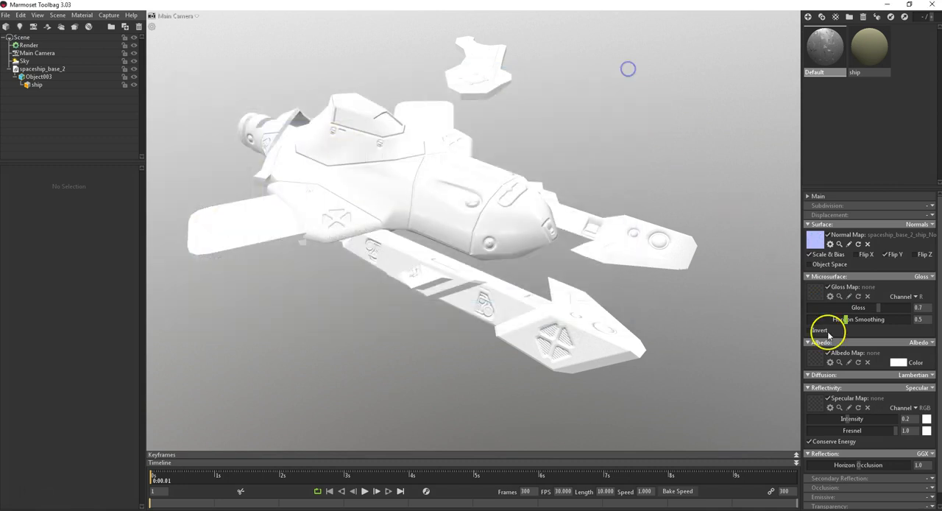
scroll(836, 403, "down", 1)
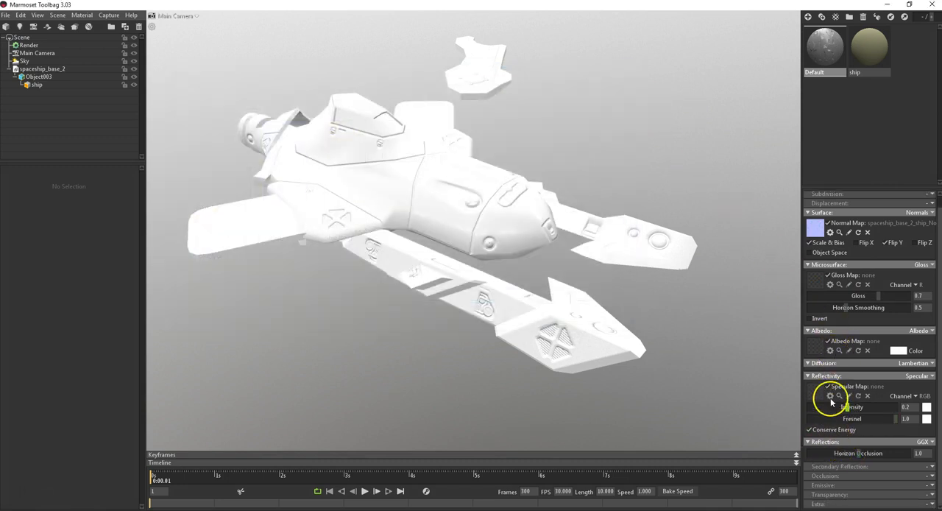
left_click(815, 345)
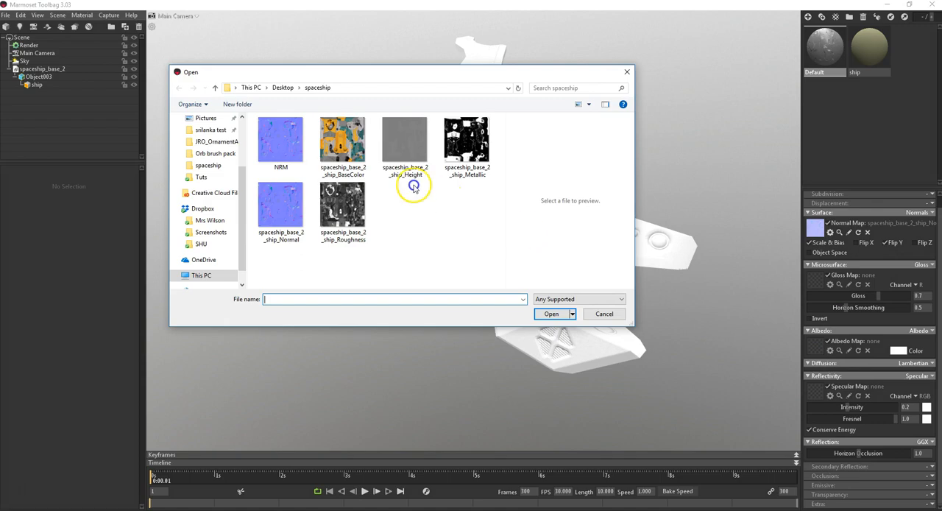
left_click(340, 144)
left_click(556, 314)
left_click_drag(553, 309, 593, 257)
right_click_drag(593, 256, 584, 225)
left_click_drag(576, 276, 576, 229)
right_click_drag(576, 230, 622, 292)
left_click_drag(622, 293, 570, 267)
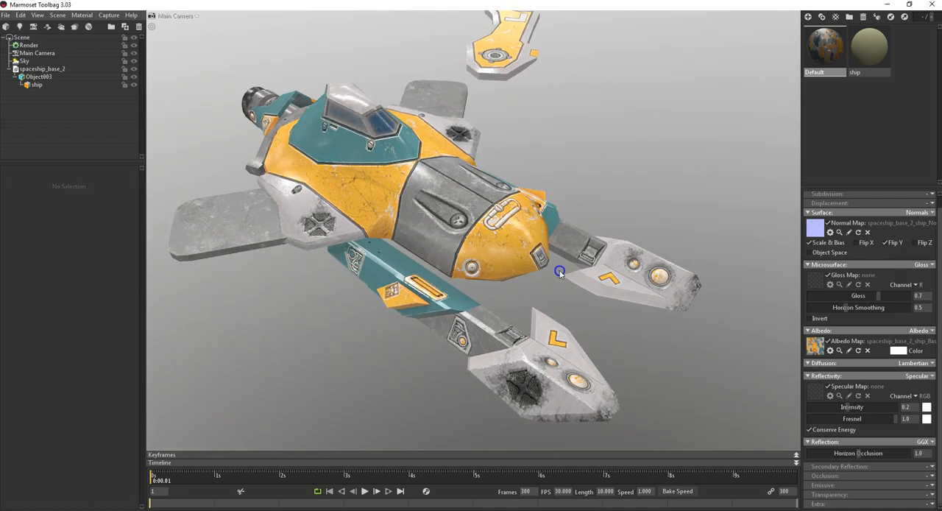
mouse_move(506, 229)
left_mouse_down()
mouse_move(479, 263)
mouse_move(505, 212)
left_mouse_up()
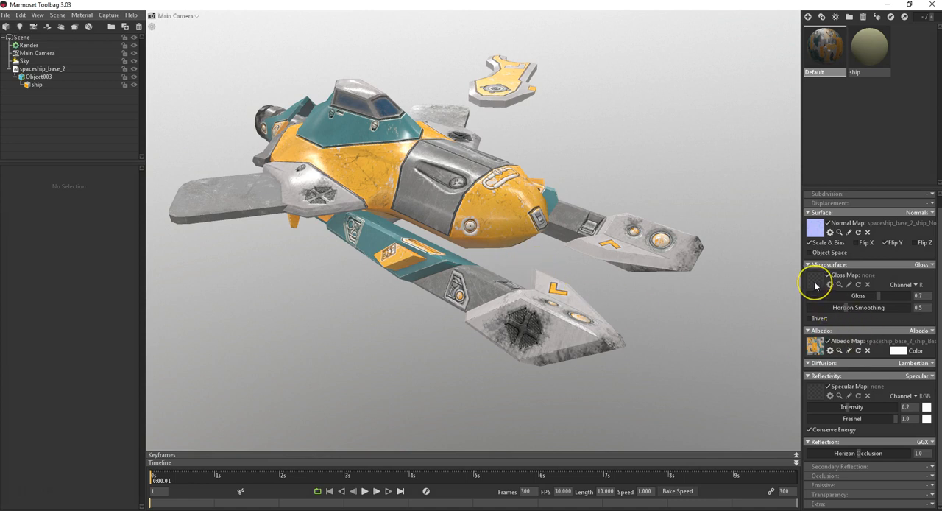
Step: Load spaceship_base_2_ship_Roughness as the Default material's gloss map and invert it so it works as a roughness map
left_click(815, 285)
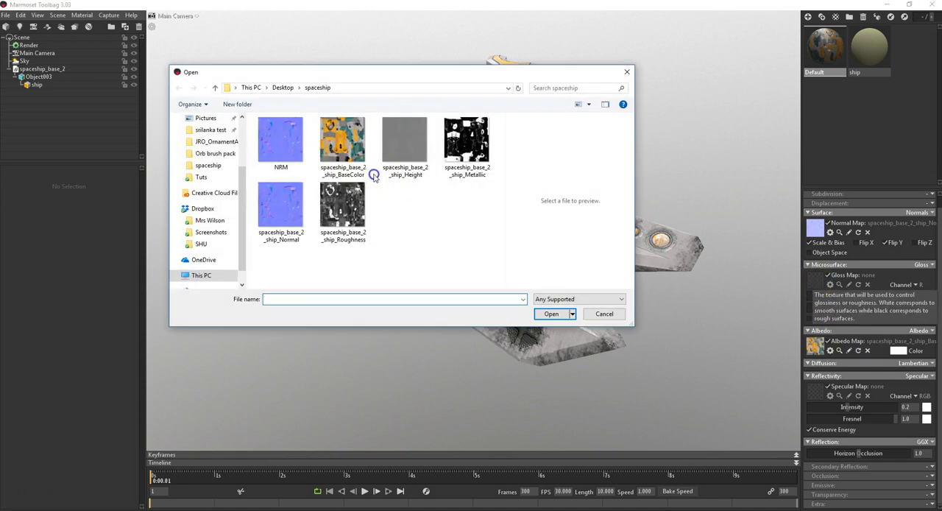
left_click(331, 223)
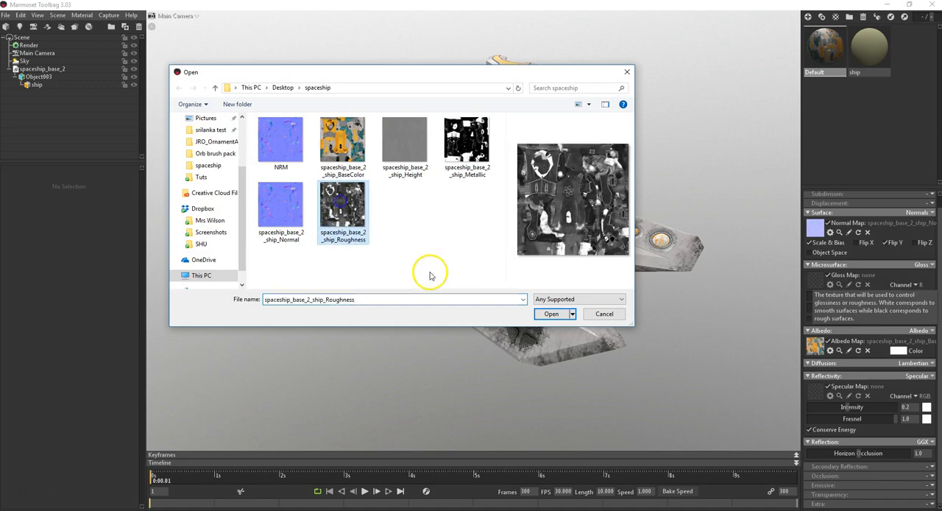
left_click(551, 314)
left_click_drag(546, 307, 603, 231)
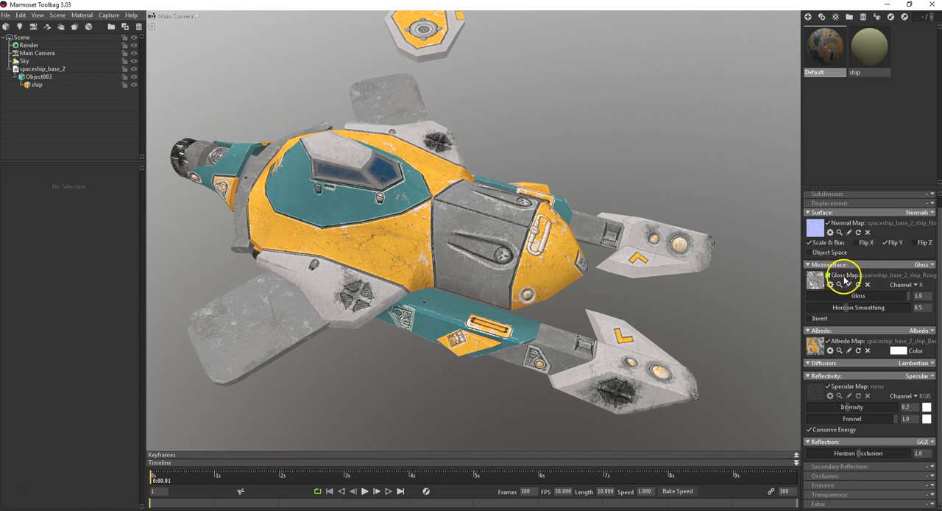
left_click(810, 318)
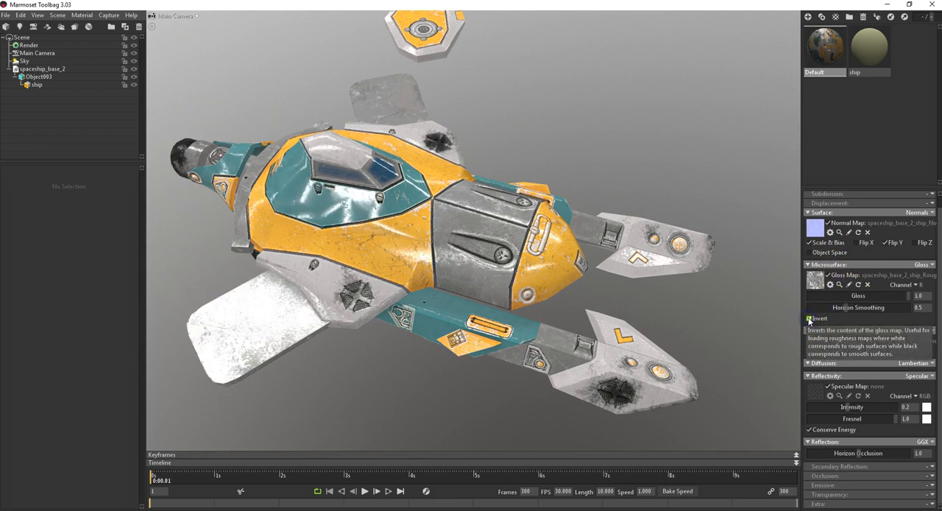
mouse_move(710, 315)
left_mouse_down()
mouse_move(610, 311)
mouse_move(680, 350)
mouse_move(688, 254)
mouse_move(675, 298)
mouse_move(678, 324)
mouse_move(696, 176)
mouse_move(701, 351)
mouse_move(706, 326)
left_mouse_up()
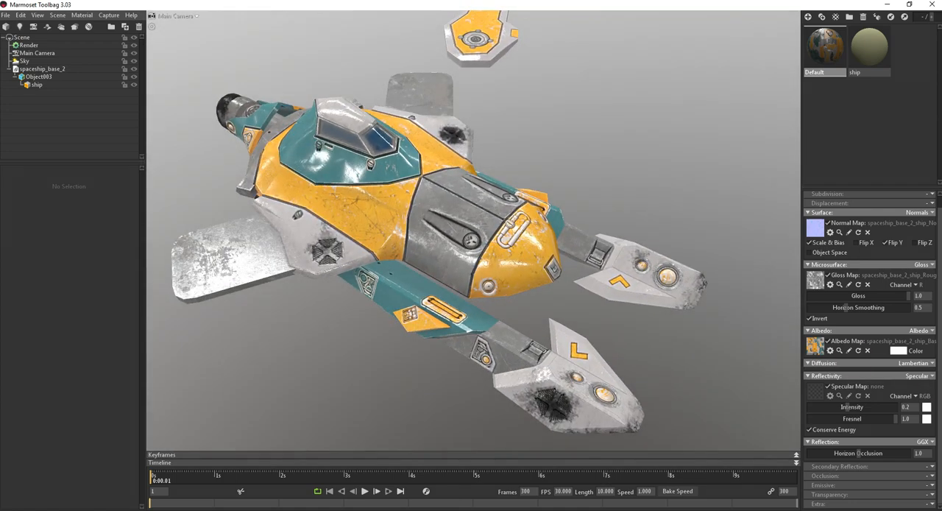
Step: Switch the Default material's reflectivity model to Metalness and check the ship's shading
left_click(901, 380)
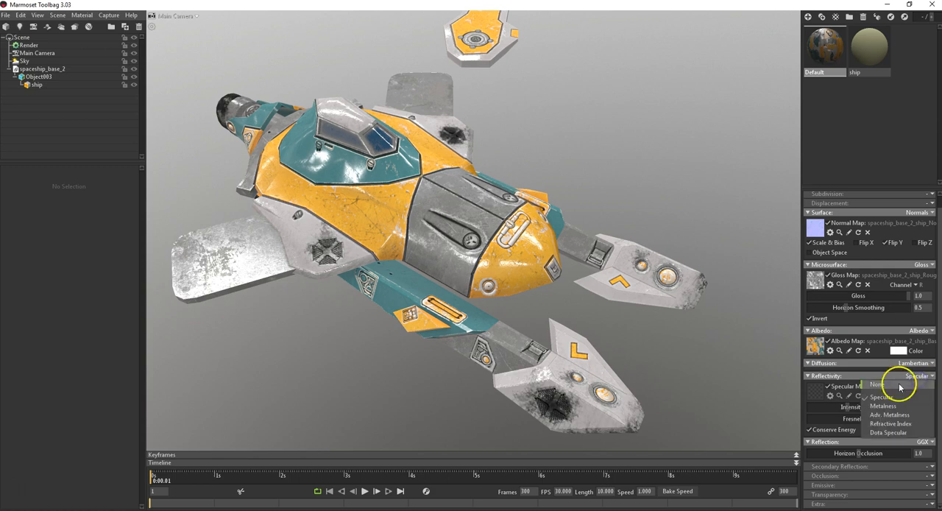
left_click(877, 409)
left_click_drag(591, 260, 571, 241)
middle_click_drag(570, 241, 572, 191)
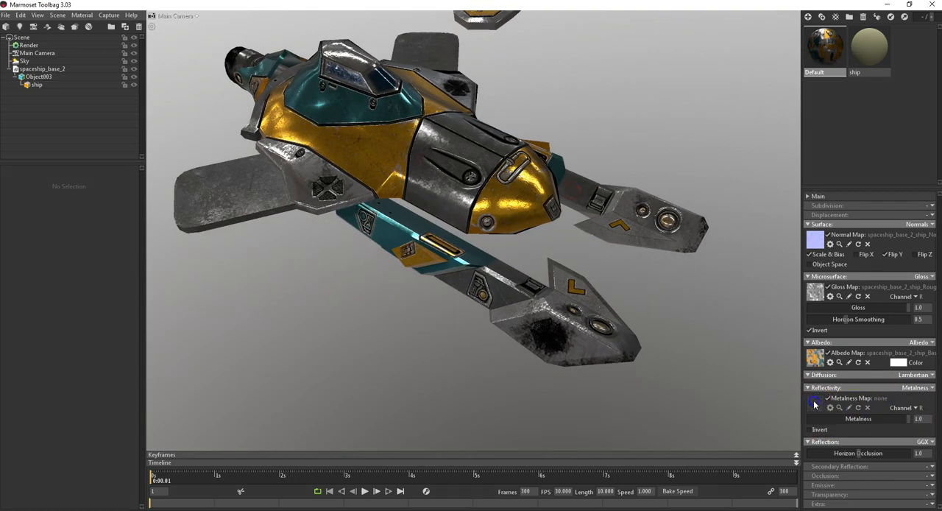
Step: Load spaceship_base_2_ship_Metallic as the Default material's metalness map and check the ship from different angles
left_click(814, 403)
left_click(464, 147)
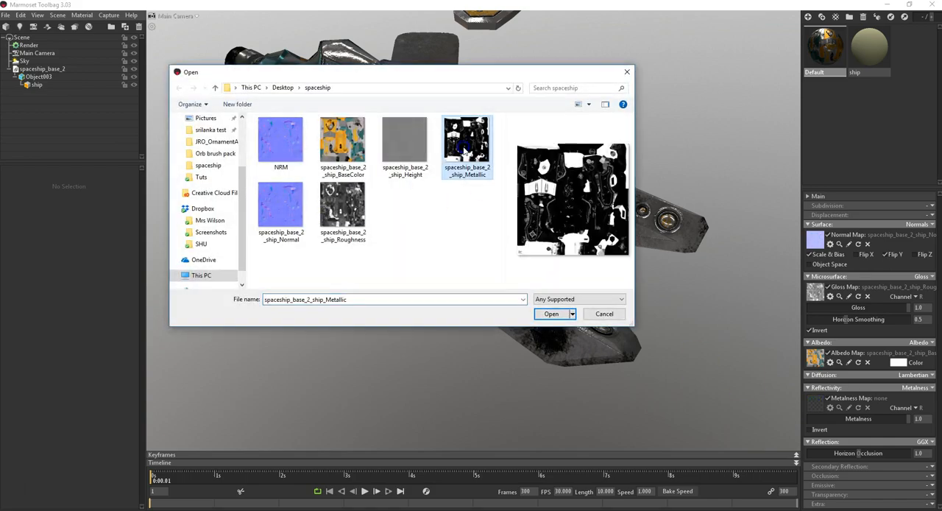
left_click(565, 316)
left_click_drag(563, 309, 440, 190)
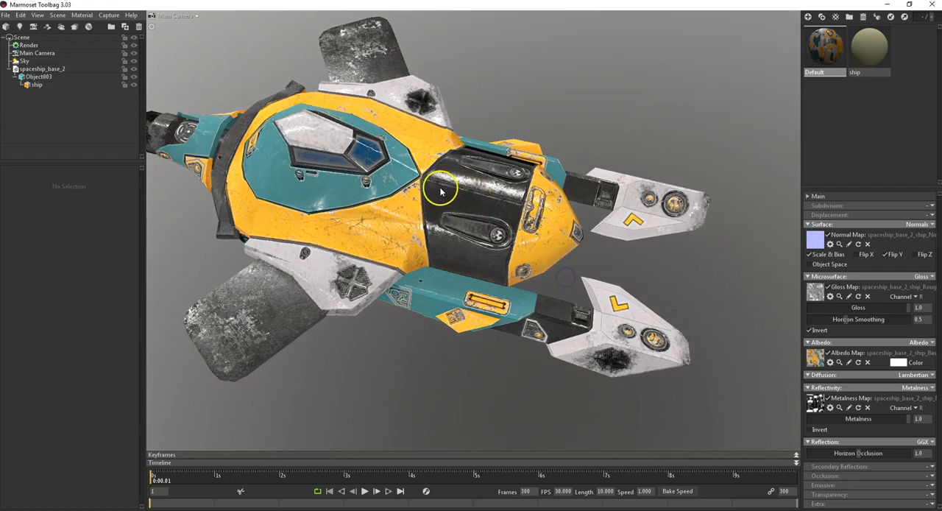
left_click_drag(489, 261, 497, 284)
scroll(482, 289, "down", 5)
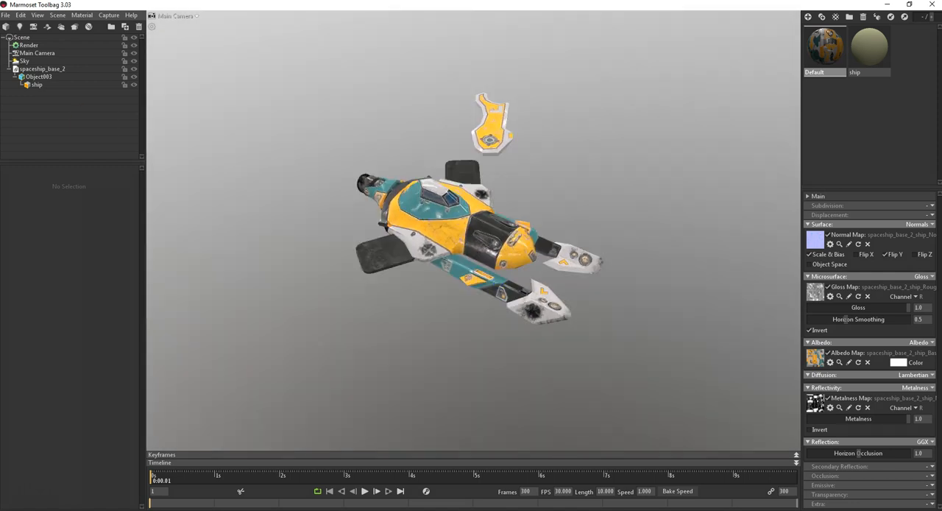
Step: Replace the sky's lighting with the sunlit forest preset and rotate the sky to about 145.2
left_click(25, 60)
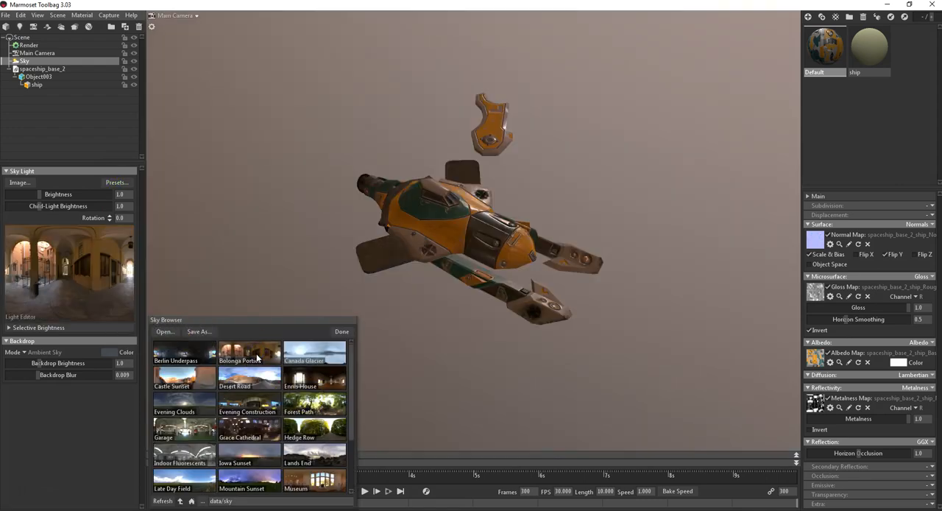
left_click(284, 402)
left_click(342, 334)
left_click_drag(479, 245, 504, 235)
left_click_drag(109, 217, 109, 217)
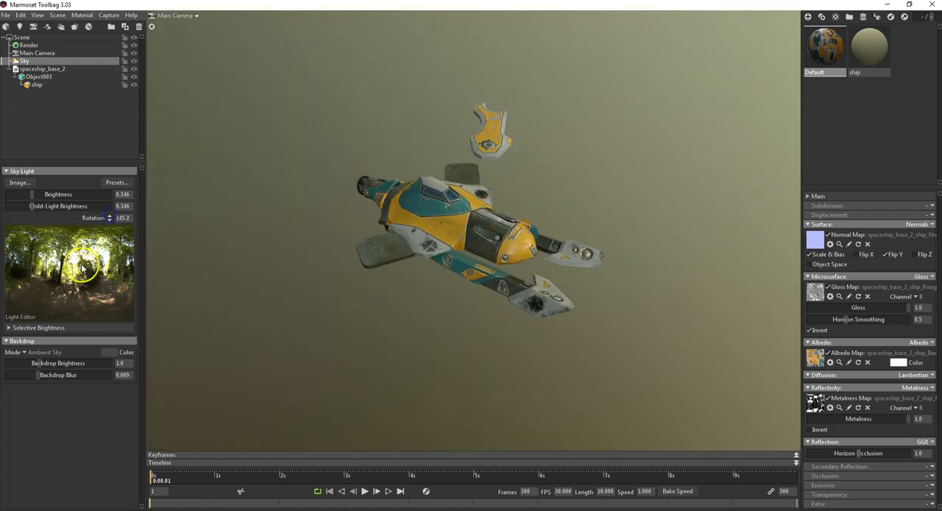
Step: Add a child light in the bright treetop area of the forest sky and raise its brightness to about 1.97
left_click(102, 253)
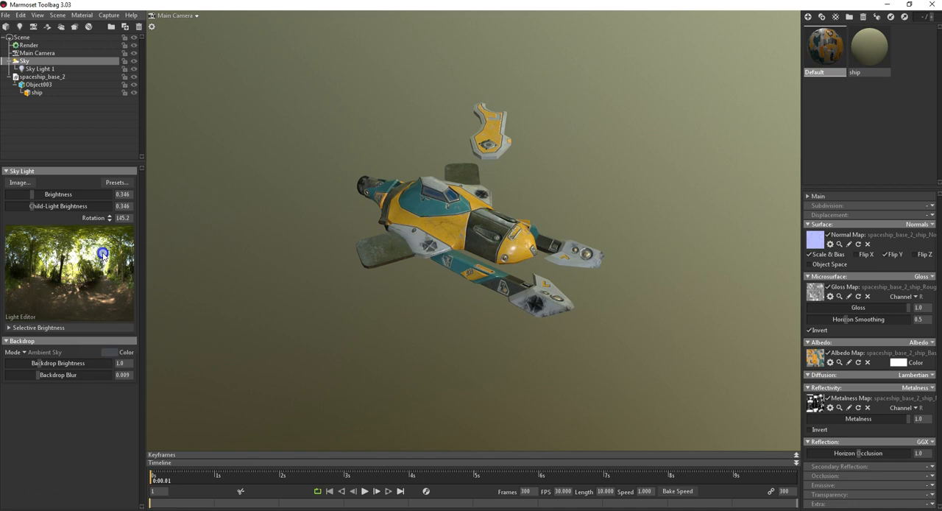
left_click(35, 68)
left_click_drag(42, 214, 47, 213)
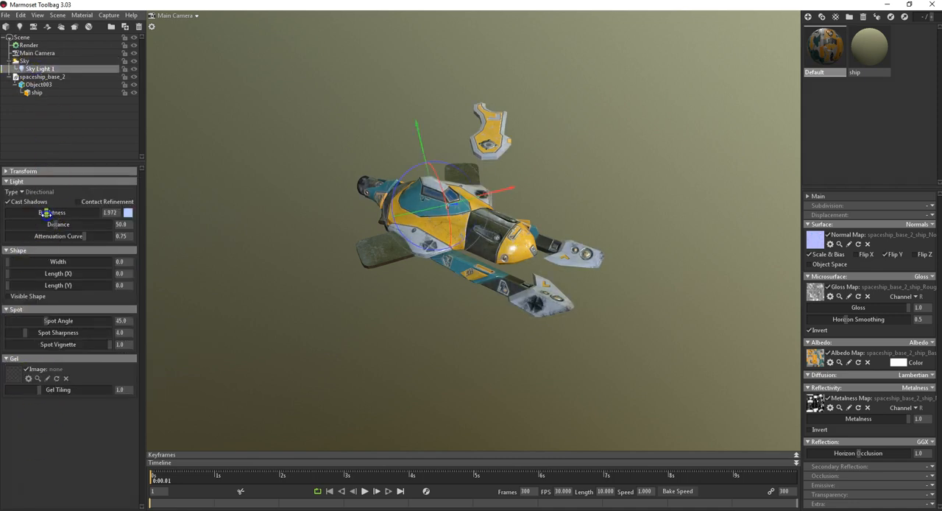
left_click_drag(439, 321, 412, 321)
scroll(506, 258, "up", 5)
left_click_drag(508, 254, 547, 277)
Step: Enable local reflections, internal refraction, ambient occlusion at strength 16 and global illumination at brightness about 3.918 in the render settings
left_click(28, 45)
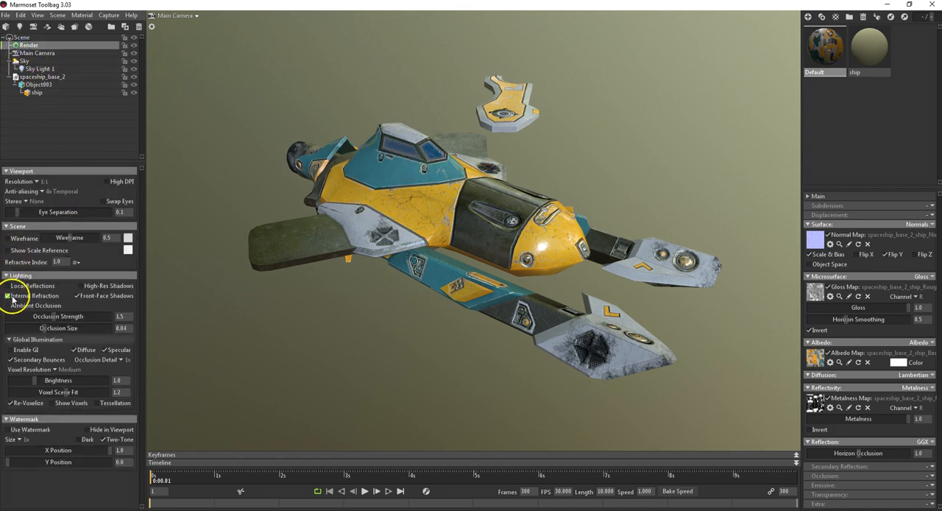
left_click(7, 295)
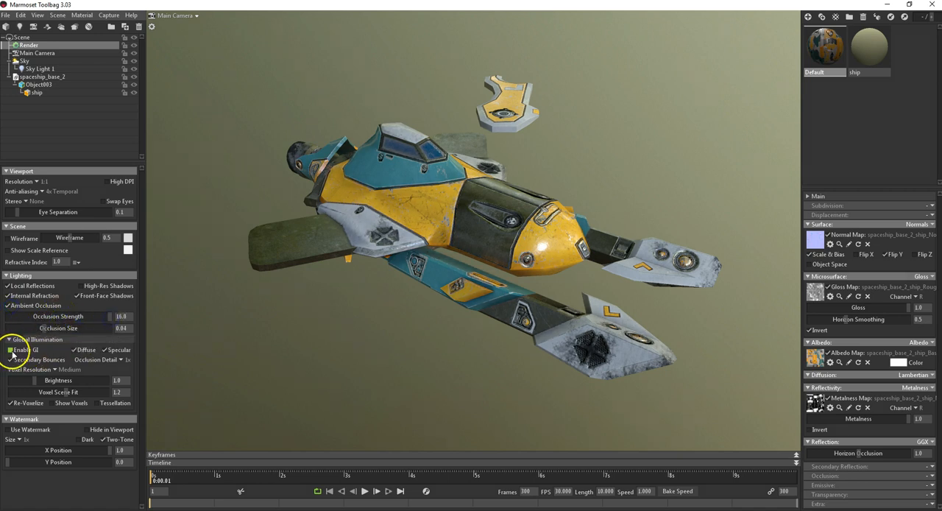
left_click_drag(39, 384, 58, 380)
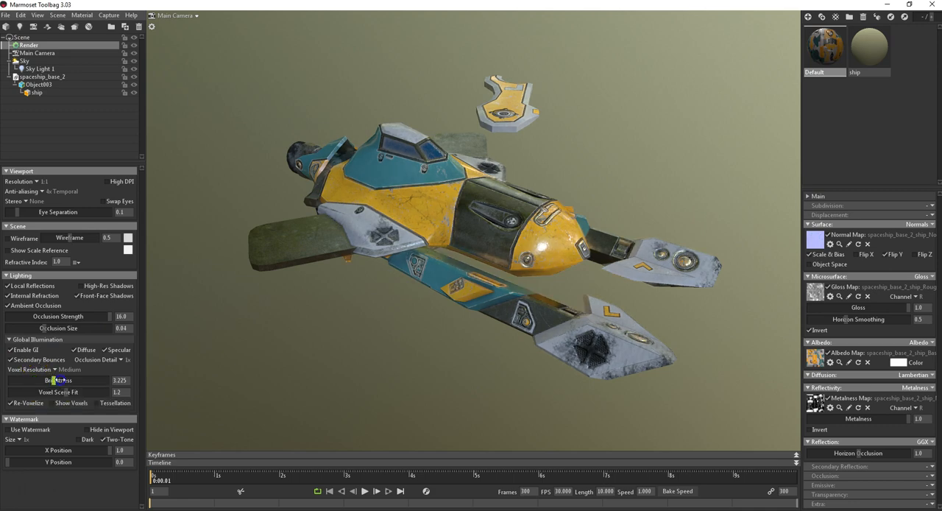
Step: Examine the lit spaceship's materials and shadows from the rear, above and front, both close up and at a distance
left_click_drag(195, 346, 634, 278)
left_click_drag(383, 384, 452, 343)
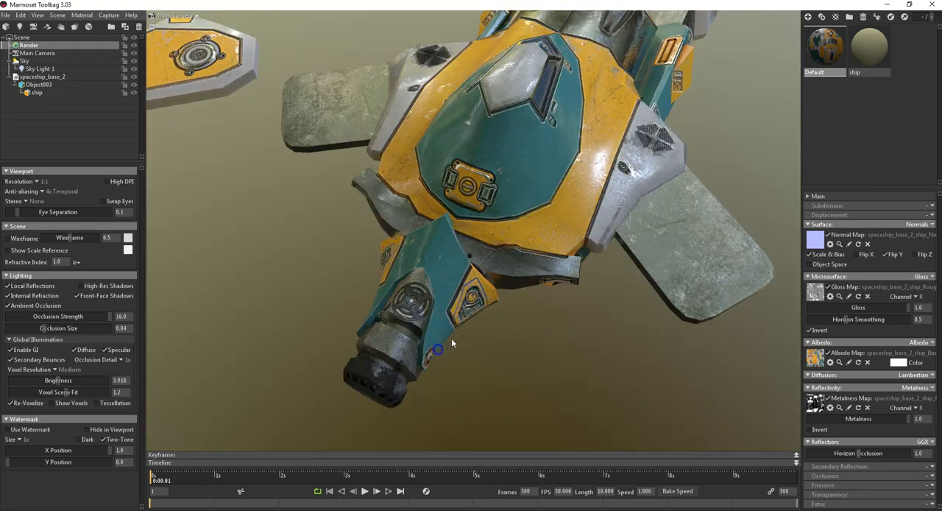
scroll(473, 325, "up", 3)
scroll(473, 324, "down", 6)
left_click_drag(508, 291, 465, 263)
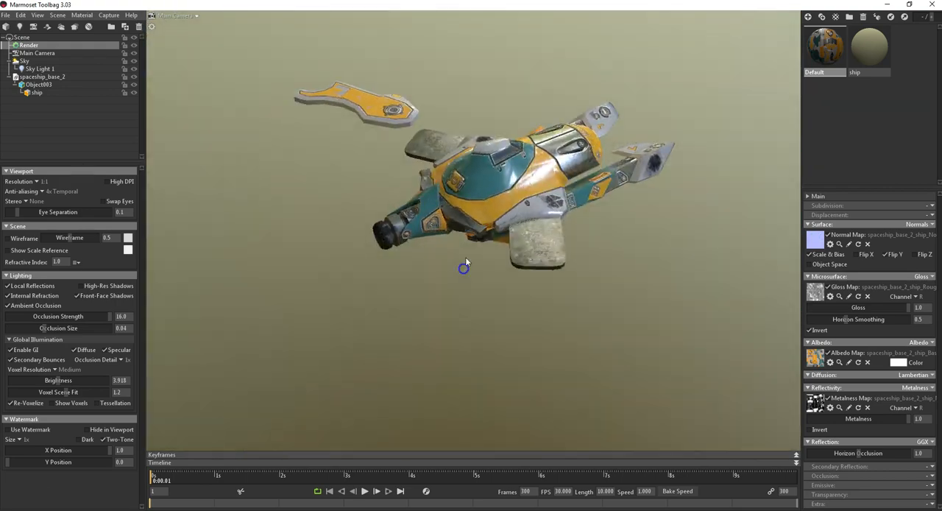
middle_click_drag(465, 263, 461, 309)
left_click_drag(458, 313, 440, 303)
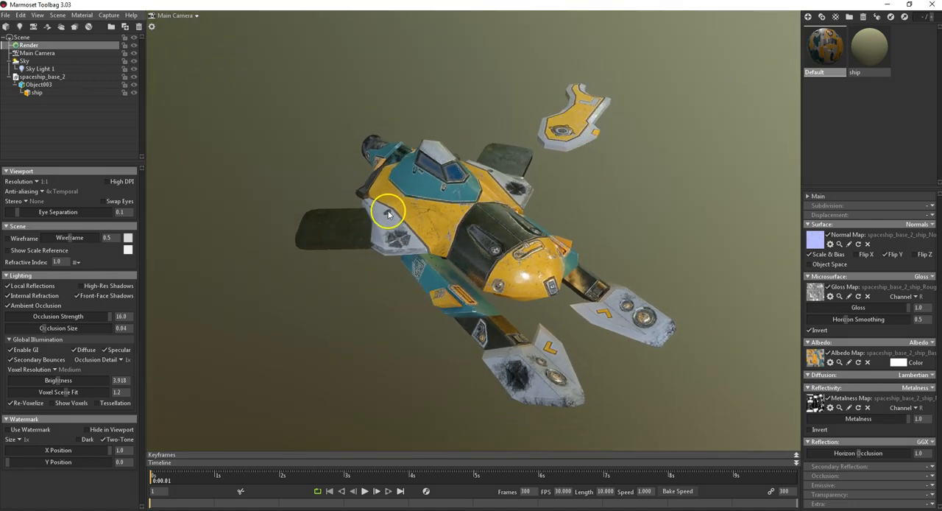
middle_click_drag(507, 318, 506, 299)
scroll(504, 298, "up", 4)
scroll(498, 294, "down", 3)
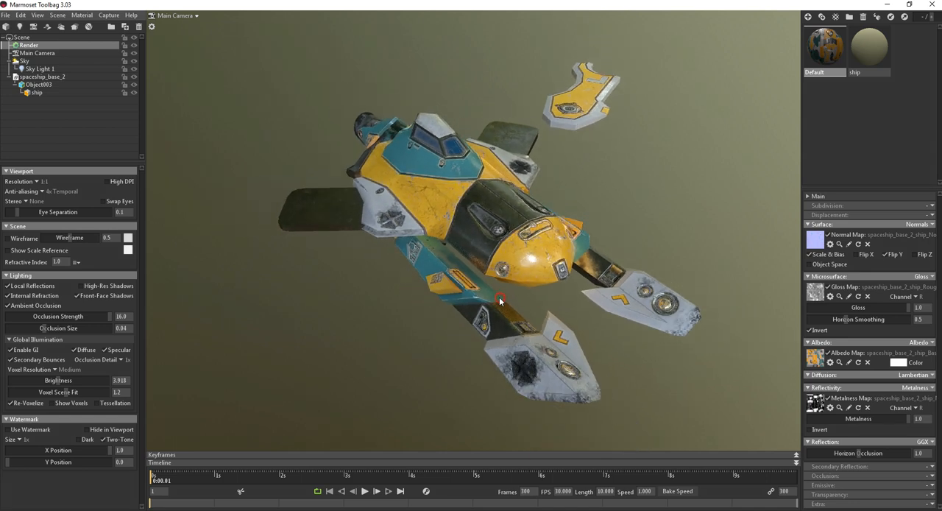